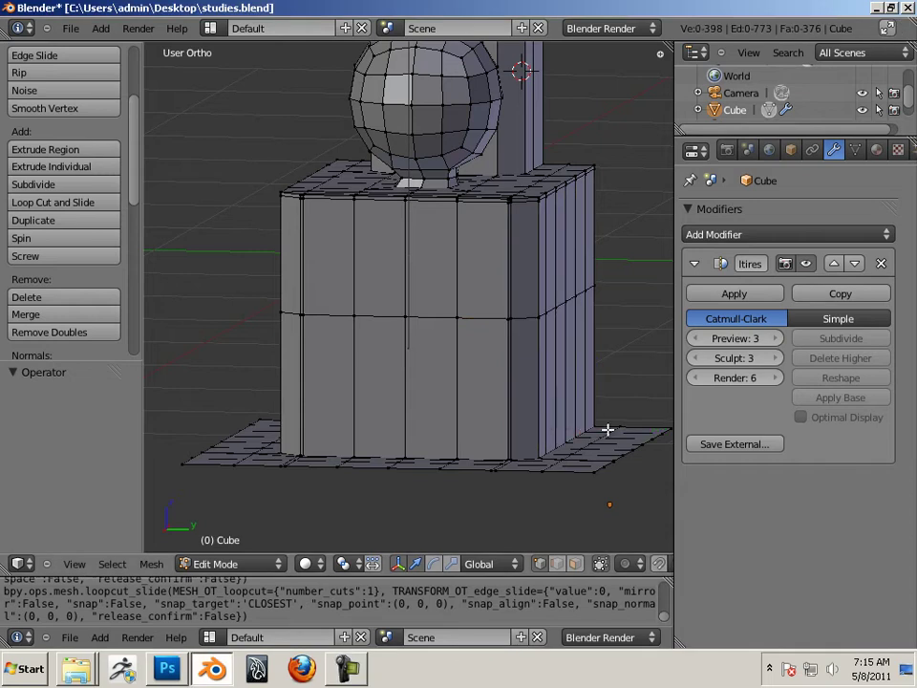
# Step: Make hidden geometry selectable and move the base block's middle horizontal edge loop up about 0.281 along Z
pyautogui.moveTo(608, 430); pyautogui.dragTo(432, 451, button='middle')
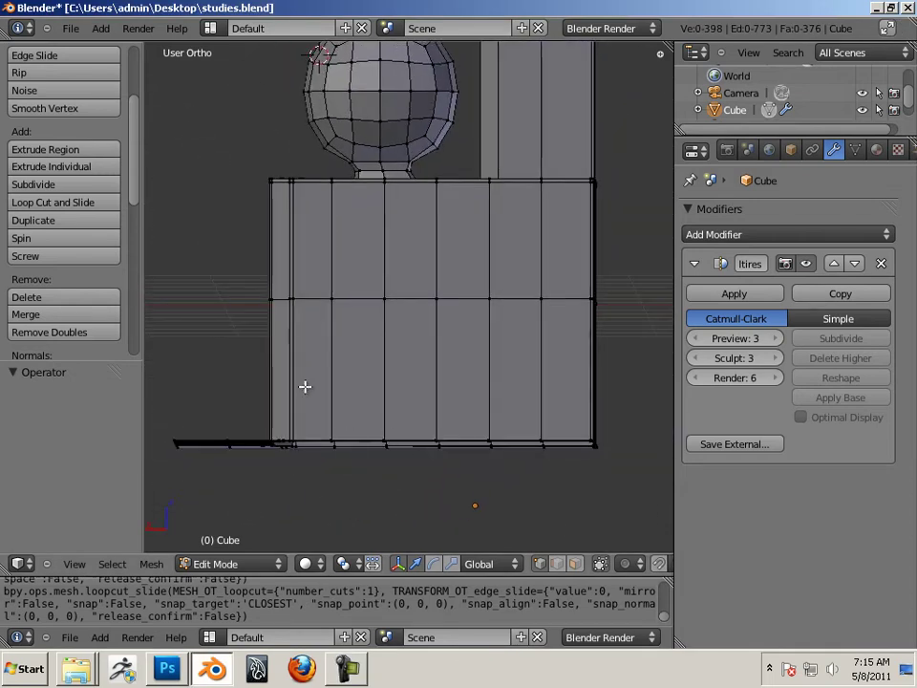
pyautogui.moveTo(246, 337); pyautogui.dragTo(503, 388, button='middle')
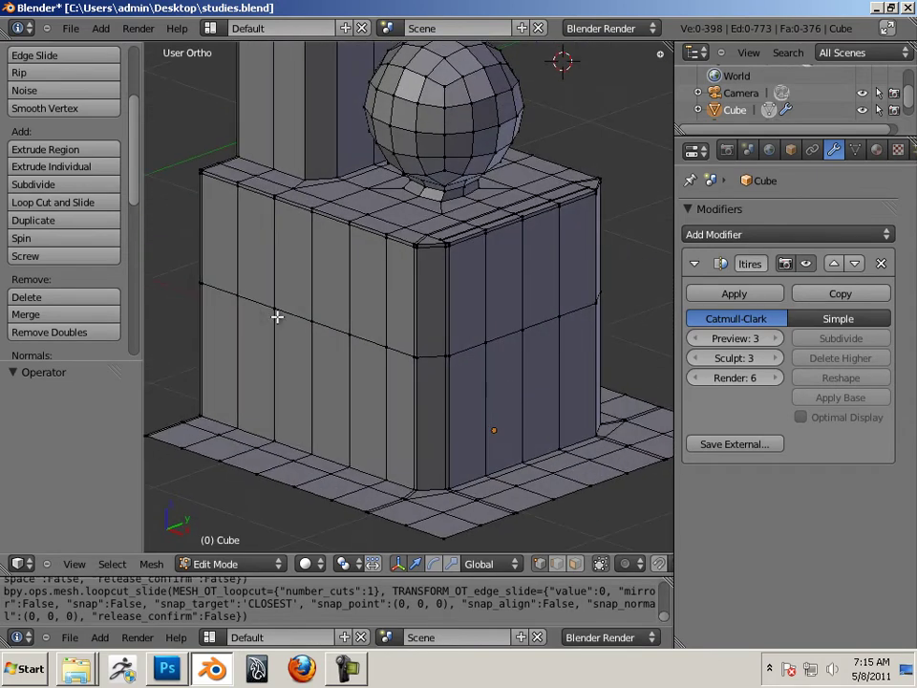
pyautogui.moveTo(276, 315); pyautogui.dragTo(475, 352, button='middle')
pyautogui.scroll(2, 417, 364)
pyautogui.scroll(-4, 432, 344)
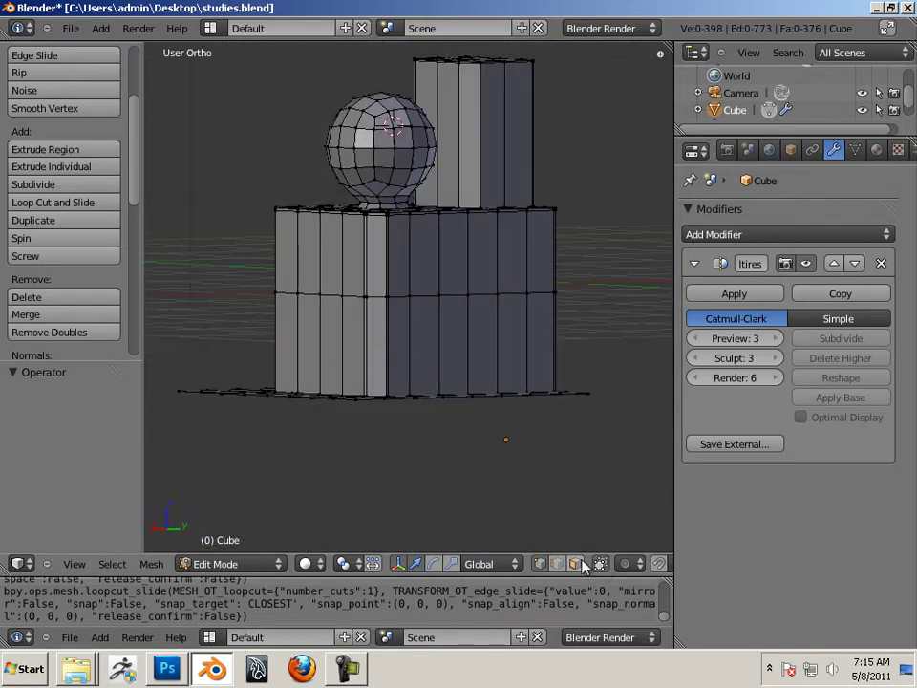
pyautogui.click(604, 564)
pyautogui.moveTo(519, 451); pyautogui.dragTo(491, 446, button='middle')
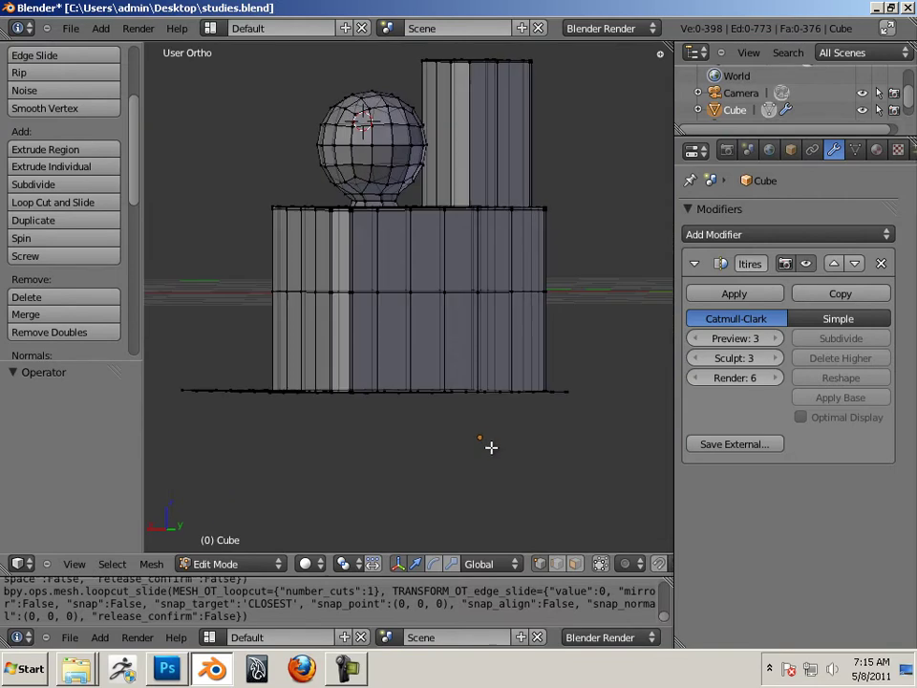
pyautogui.keyDown('alt'); pyautogui.rightClick(389, 292); pyautogui.keyUp('alt')
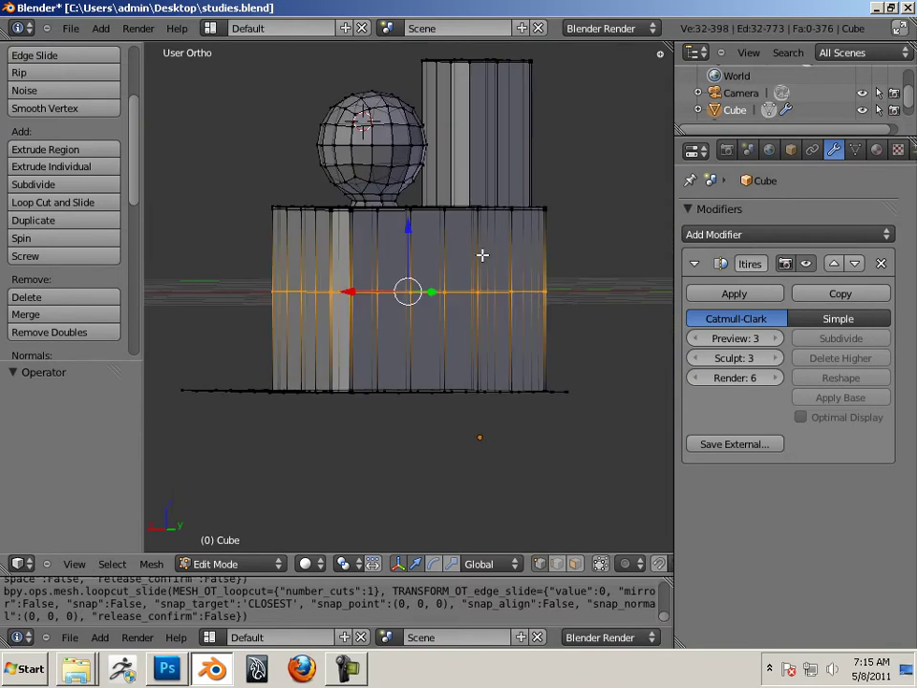
pyautogui.moveTo(409, 230); pyautogui.dragTo(408, 196)
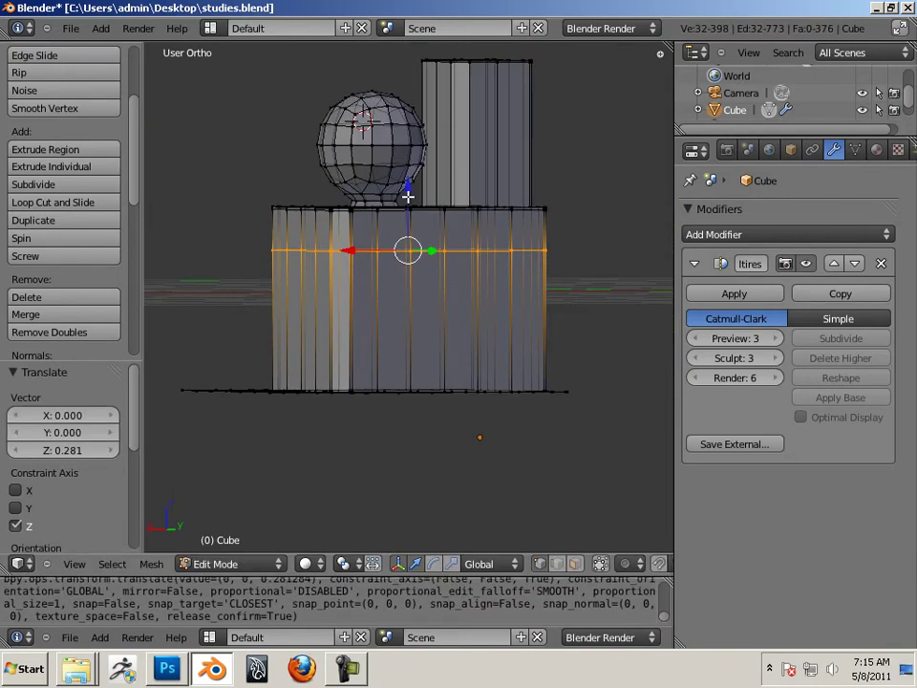
# Step: Add one horizontal loop cut around the block's lower section, between the raised loop and the base
pyautogui.hotkey('ctrl', 'r')
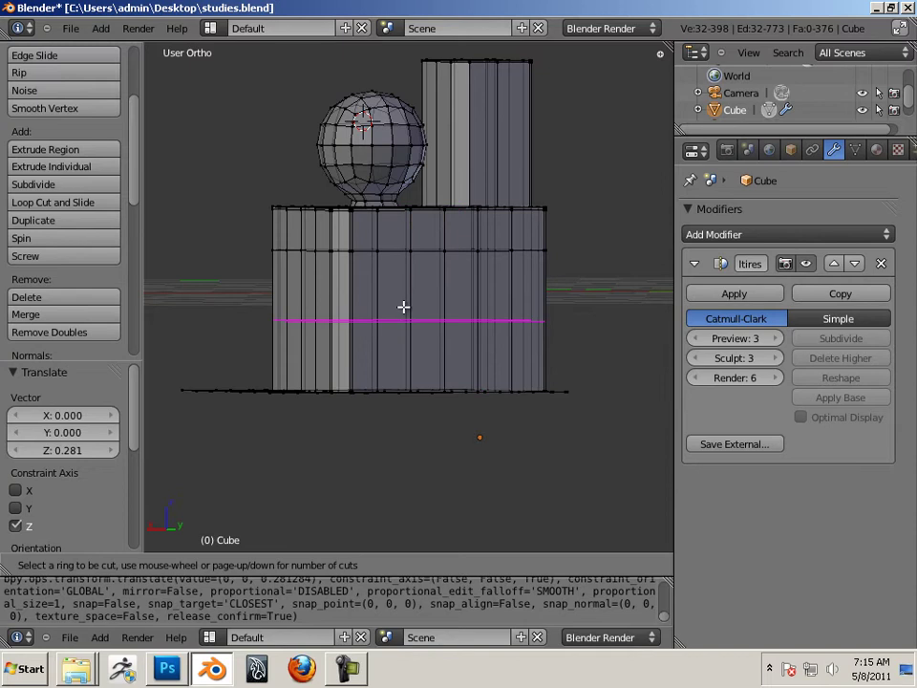
pyautogui.click(402, 327)
pyautogui.rightClick(396, 334)
# Step: In face select mode, delete the two adjacent central faces of the middle band on both opposite sides of the block
pyautogui.moveTo(564, 406); pyautogui.dragTo(521, 421, button='middle')
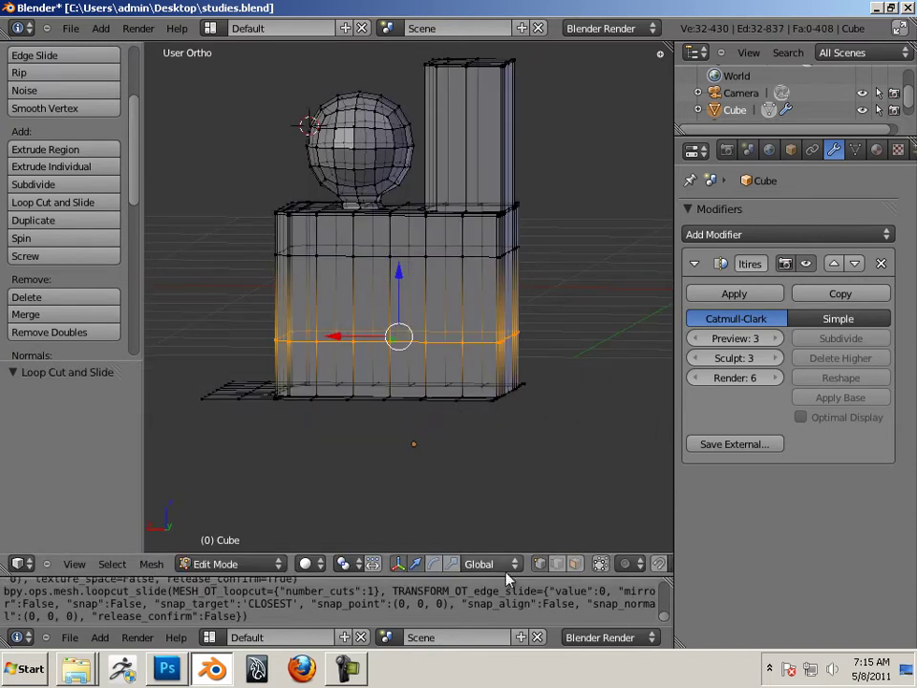
pyautogui.scroll(4, 435, 469)
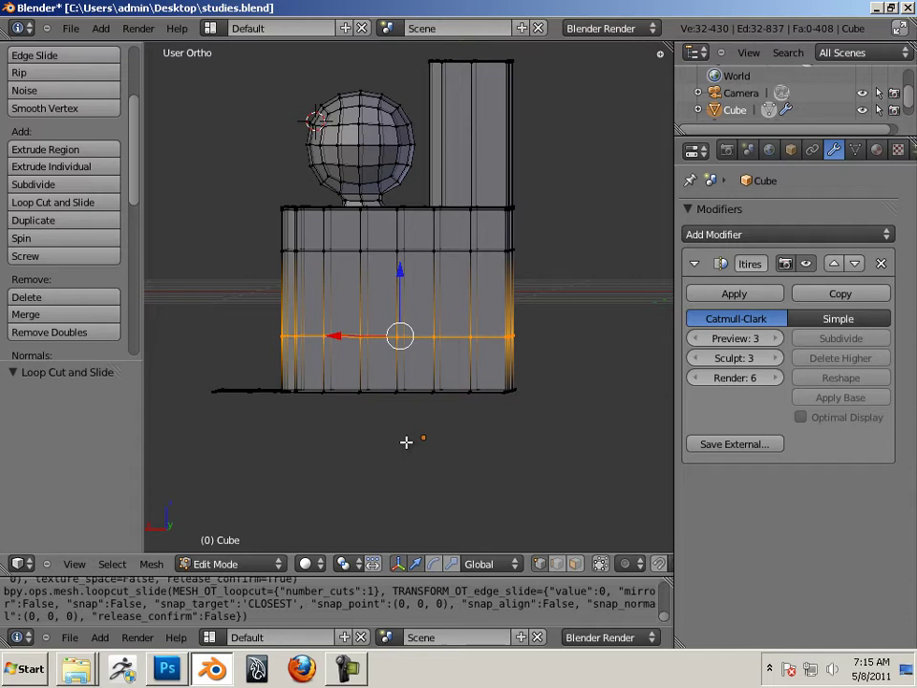
pyautogui.moveTo(464, 459); pyautogui.dragTo(441, 341, button='middle')
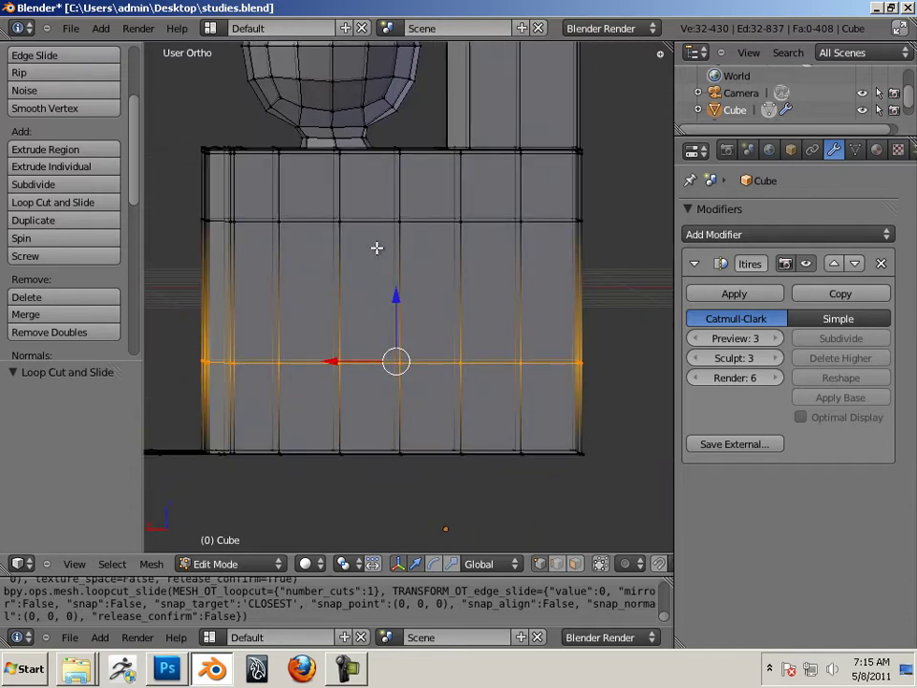
pyautogui.click(576, 565)
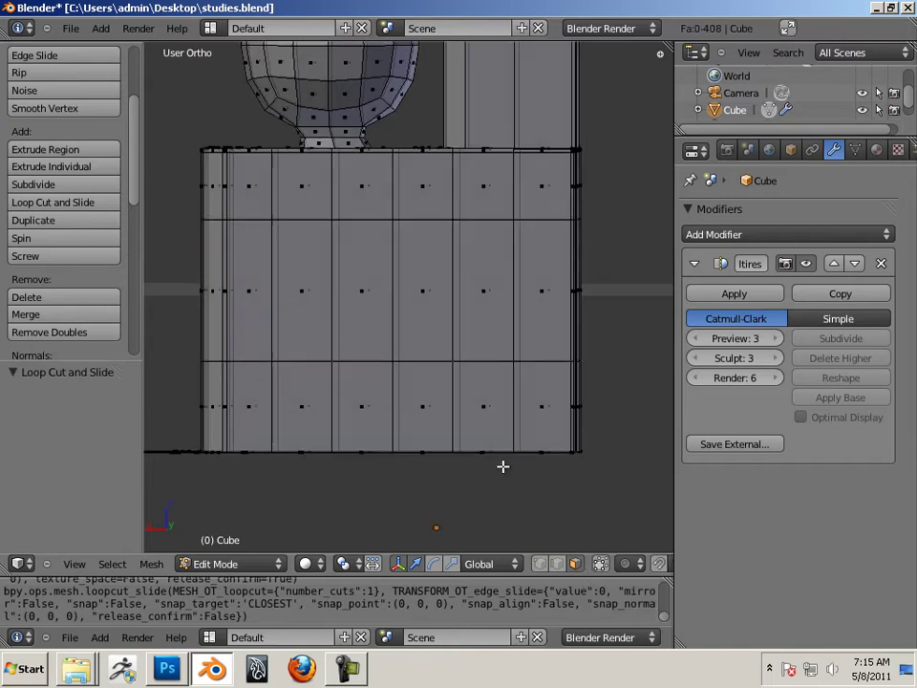
pyautogui.click(362, 283)
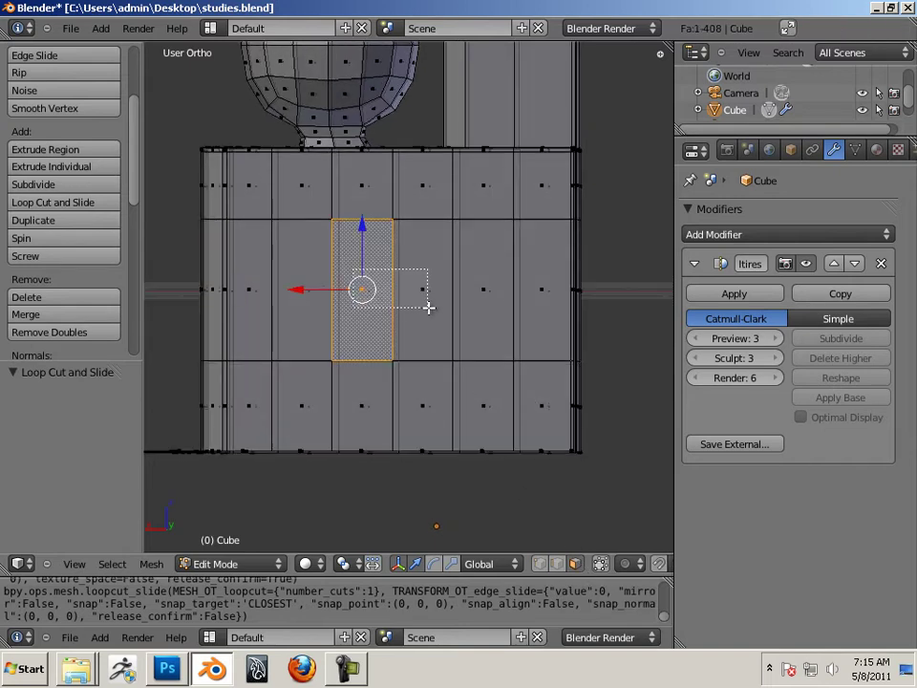
pyautogui.keyDown('shift'); pyautogui.click(426, 300); pyautogui.keyUp('shift')
pyautogui.moveTo(334, 355); pyautogui.dragTo(427, 346, button='middle')
pyautogui.keyDown('shift'); pyautogui.click(359, 316); pyautogui.keyUp('shift')
pyautogui.moveTo(370, 321); pyautogui.dragTo(394, 370, button='middle')
pyautogui.press('x')
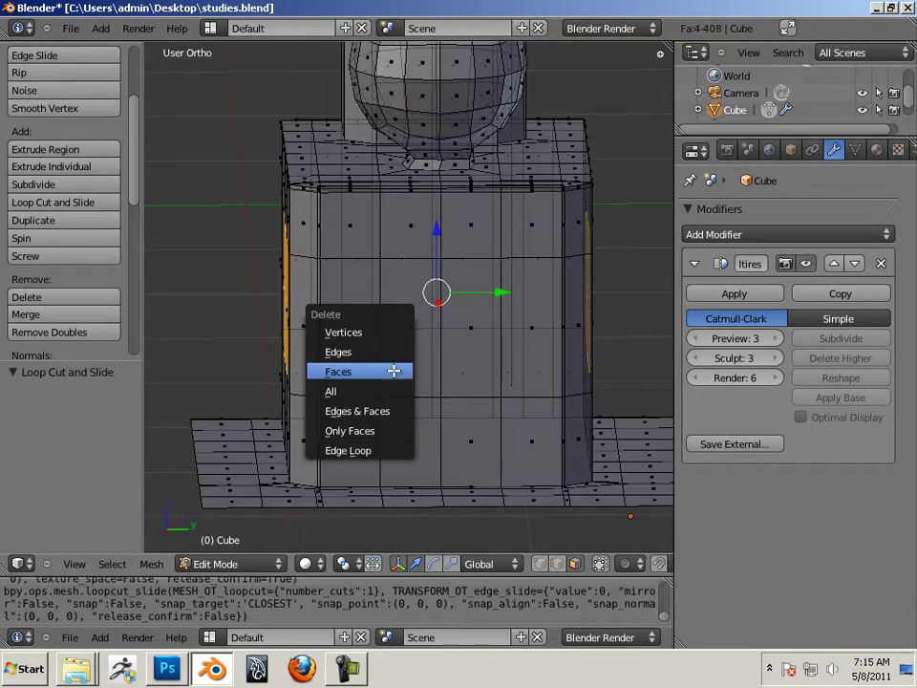
pyautogui.click(395, 371)
# Step: Return to Object Mode, enable Wire display for the Cube and inspect the subdivided mesh around the holes
pyautogui.moveTo(531, 373); pyautogui.dragTo(384, 339, button='middle')
pyautogui.press('Tab')
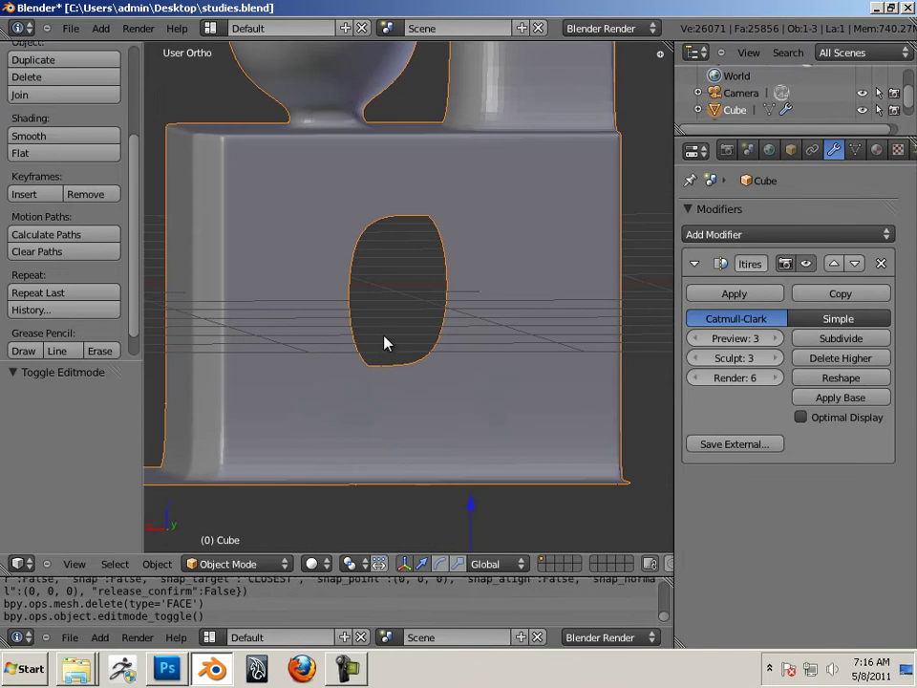
pyautogui.click(790, 150)
pyautogui.click(691, 474)
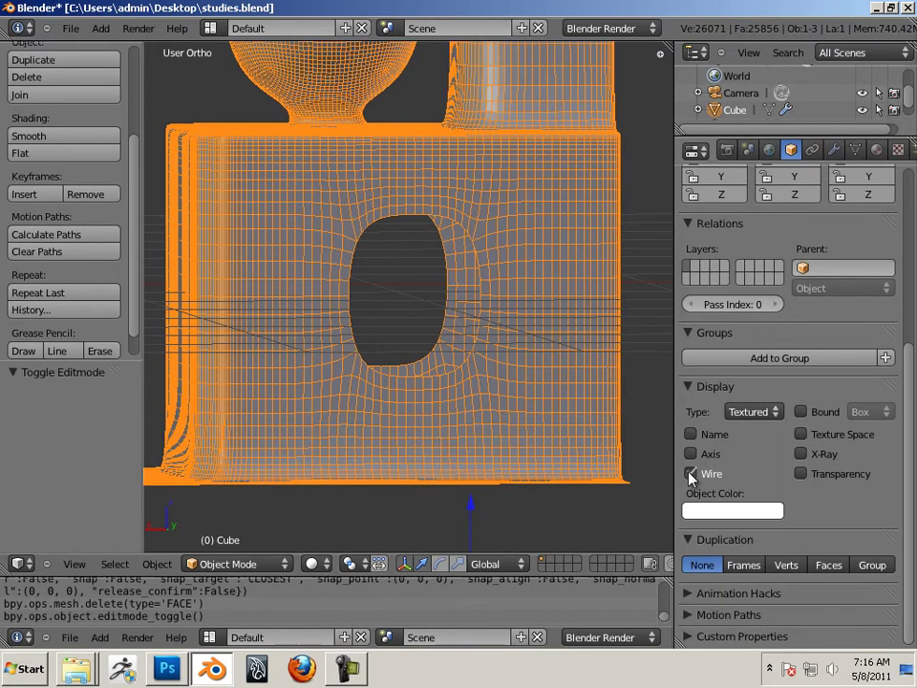
pyautogui.scroll(5, 532, 373)
pyautogui.moveTo(535, 316); pyautogui.dragTo(547, 189, button='middle')
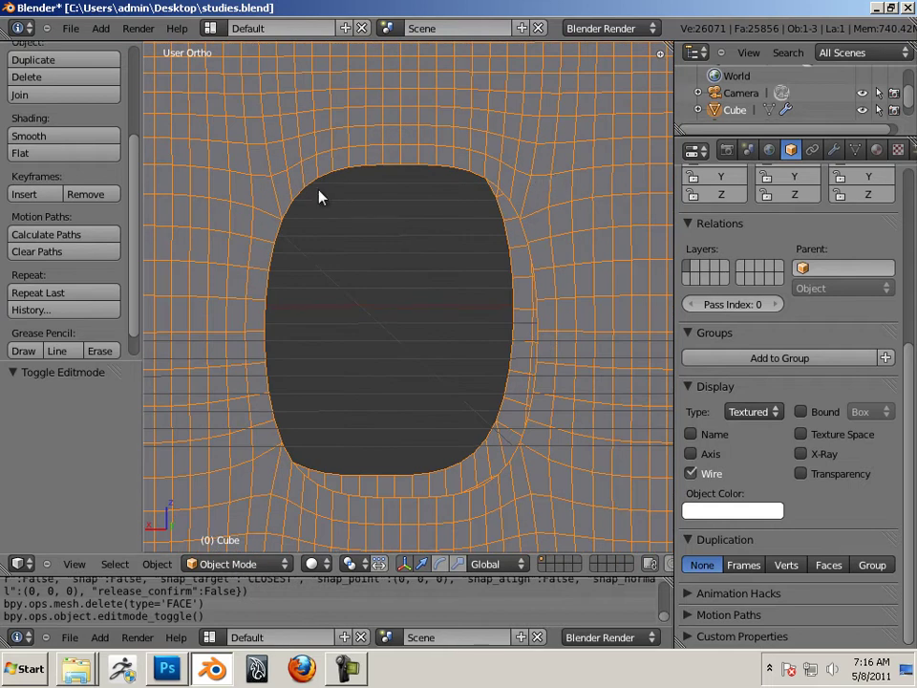
pyautogui.moveTo(487, 239); pyautogui.dragTo(532, 318, button='middle')
pyautogui.scroll(2, 529, 311)
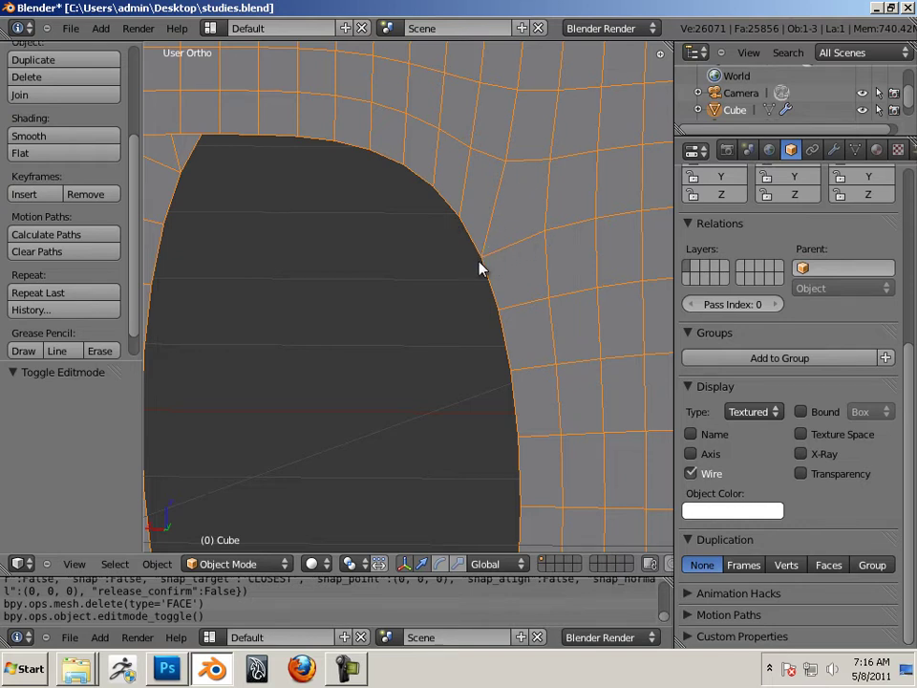
pyautogui.scroll(-5, 496, 273)
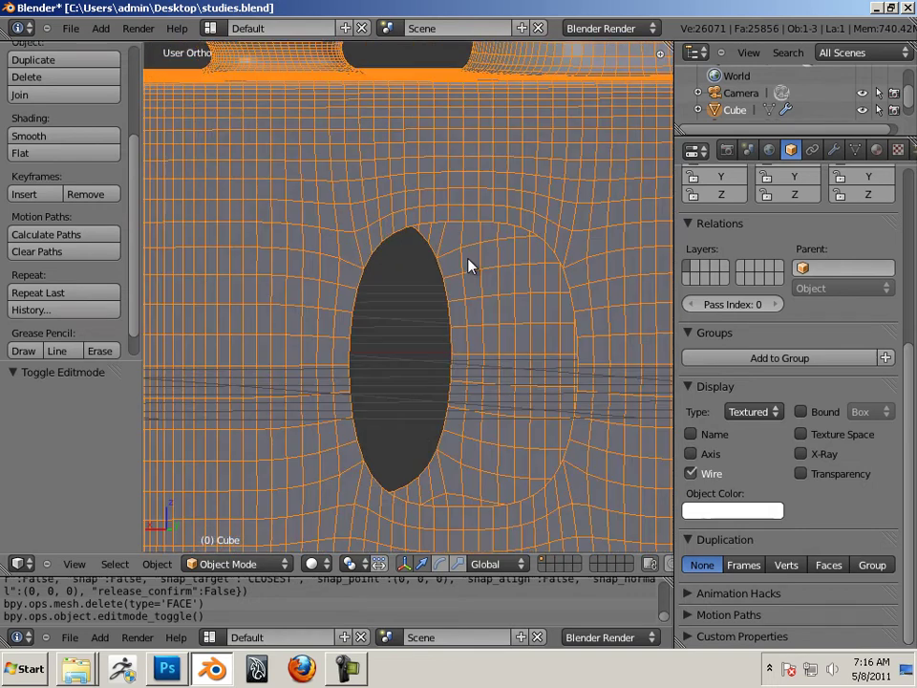
# Step: In Edit Mode with edge selection, select the border loops of both openings and extrude them in place
pyautogui.press('Tab')
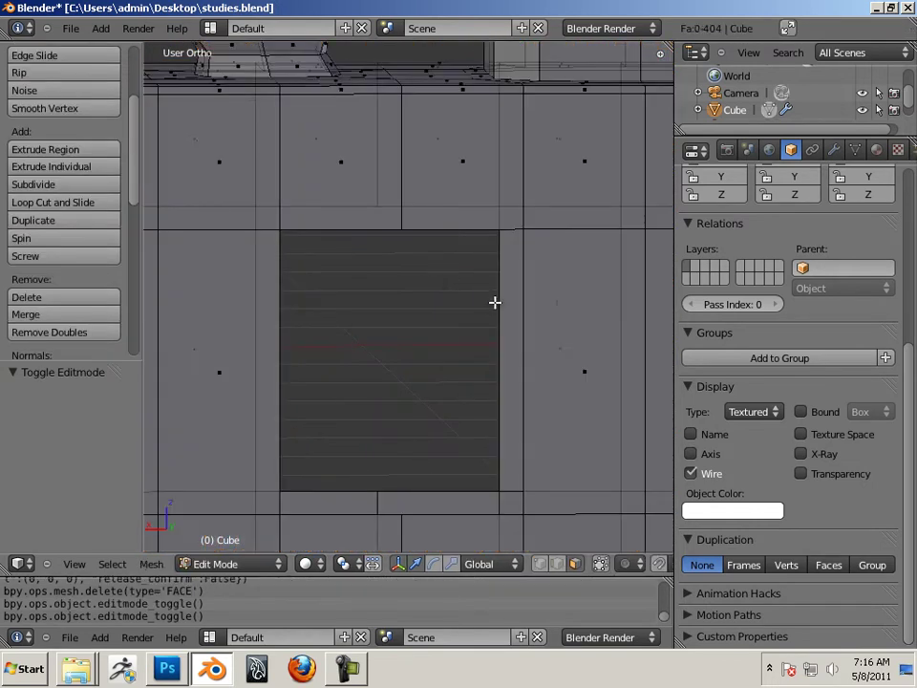
pyautogui.scroll(-3, 410, 287)
pyautogui.scroll(1, 408, 287)
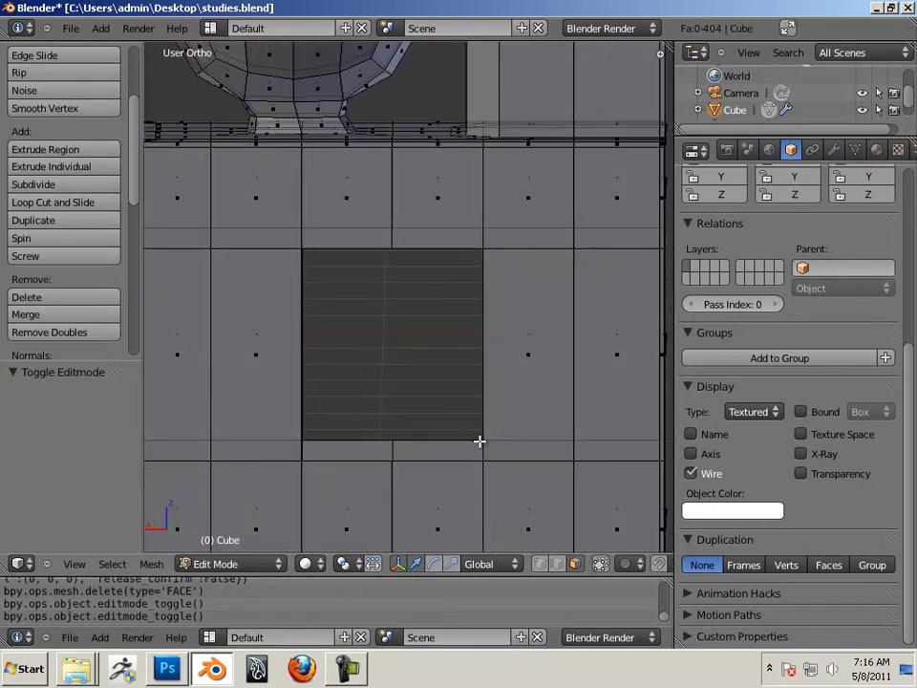
pyautogui.click(557, 564)
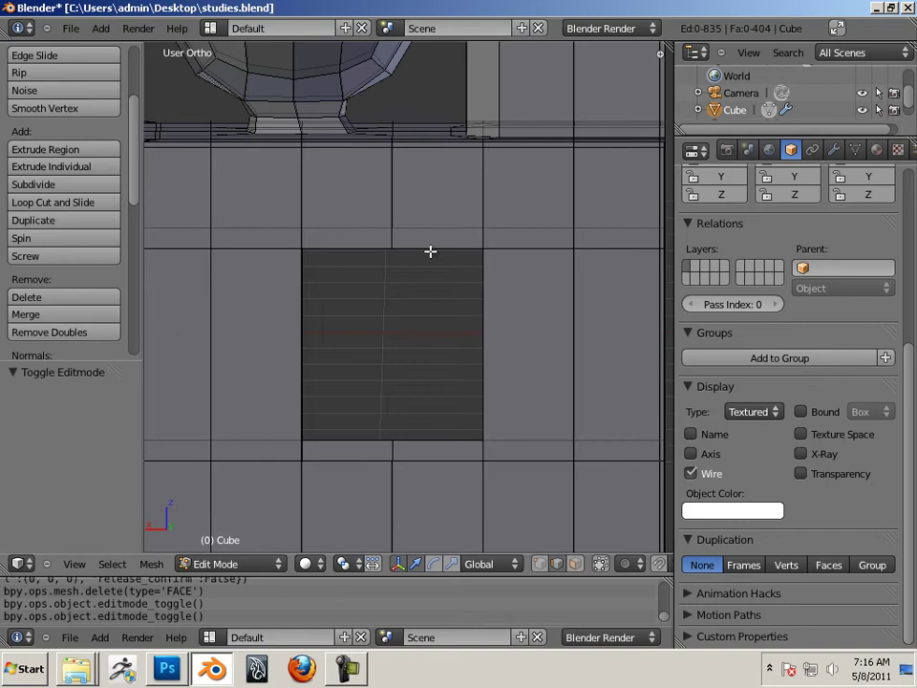
pyautogui.rightClick(432, 248)
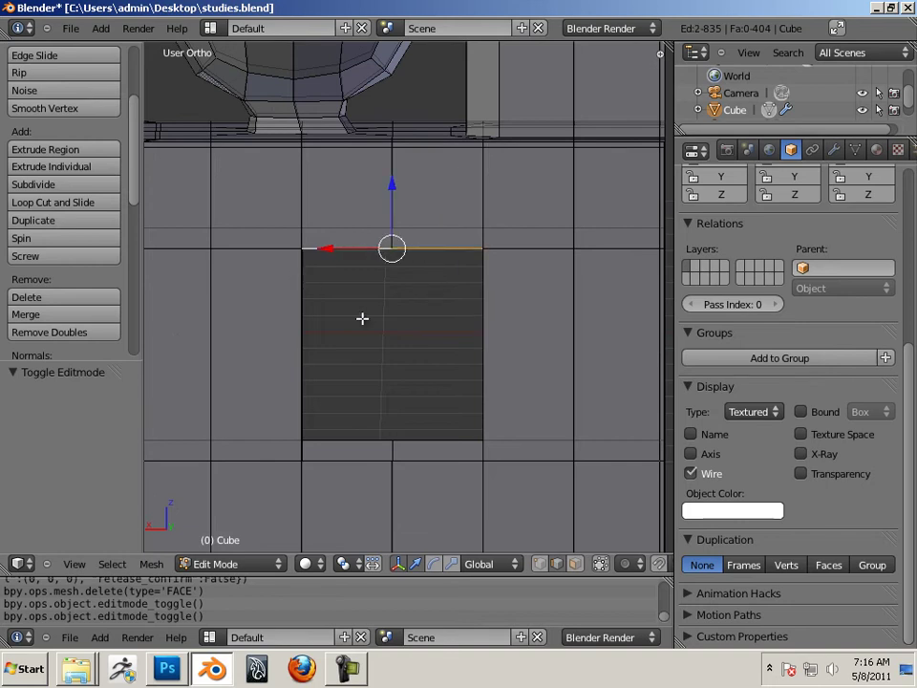
pyautogui.moveTo(362, 317); pyautogui.dragTo(273, 303, button='middle')
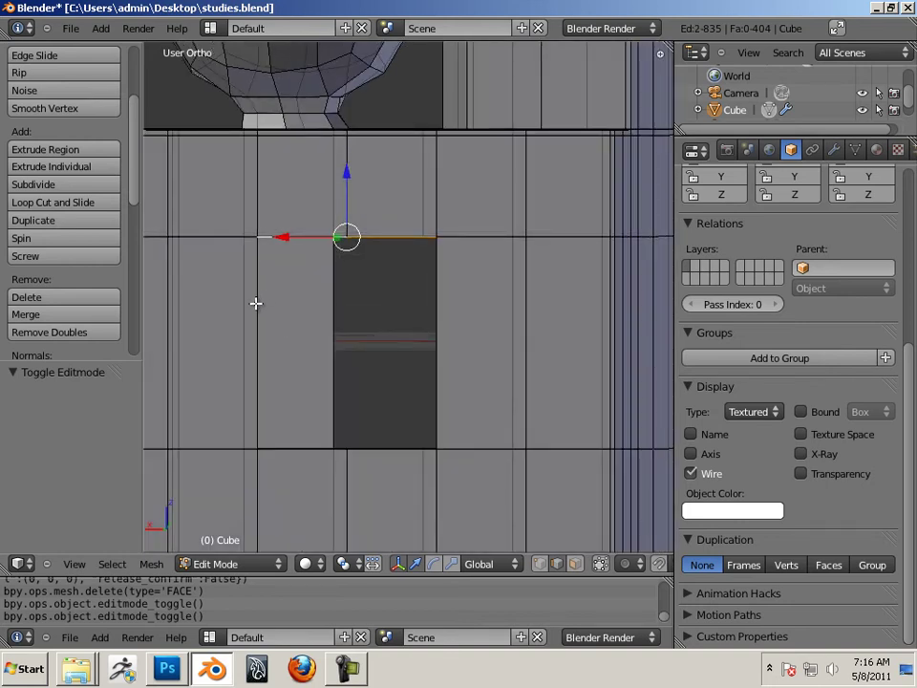
pyautogui.keyDown('alt'); pyautogui.keyDown('shift'); pyautogui.rightClick(435, 406); pyautogui.keyUp('shift'); pyautogui.keyUp('alt')
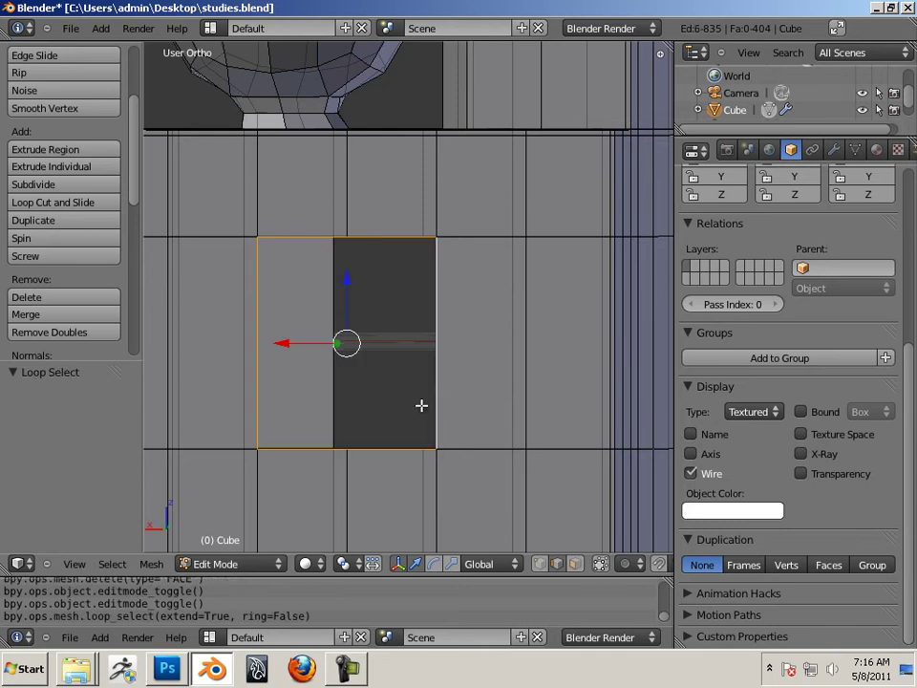
pyautogui.moveTo(422, 405); pyautogui.dragTo(385, 369, button='middle')
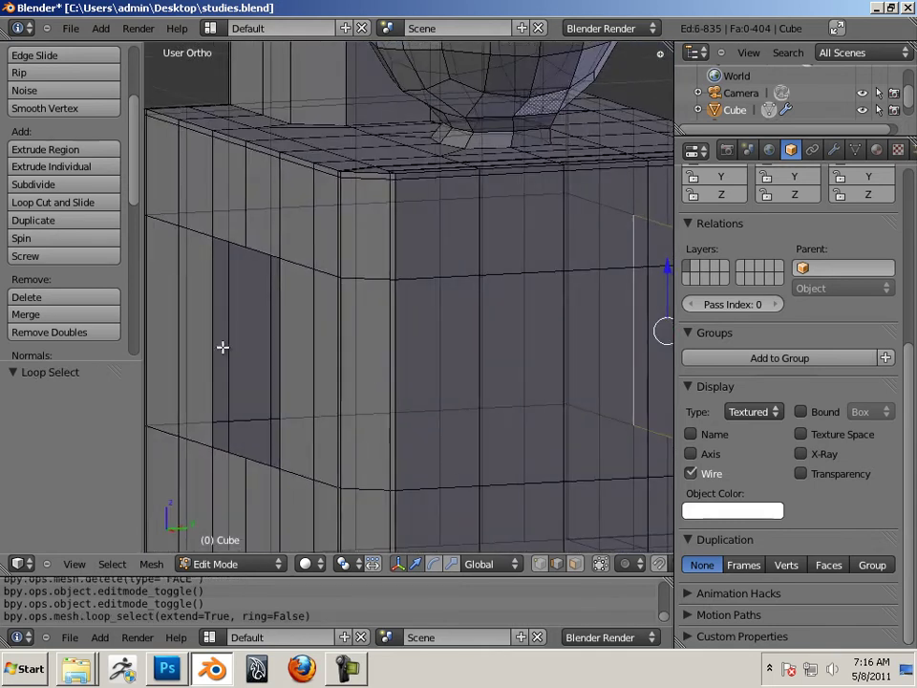
pyautogui.keyDown('alt'); pyautogui.keyDown('shift'); pyautogui.rightClick(213, 342); pyautogui.keyUp('shift'); pyautogui.keyUp('alt')
pyautogui.moveTo(213, 342); pyautogui.dragTo(299, 384, button='middle')
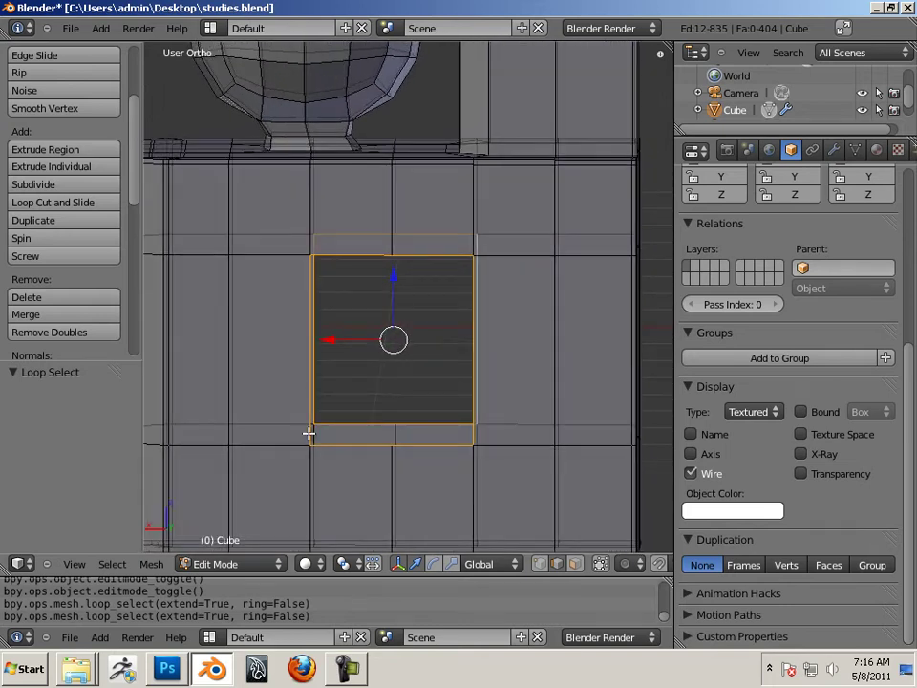
pyautogui.press('e')
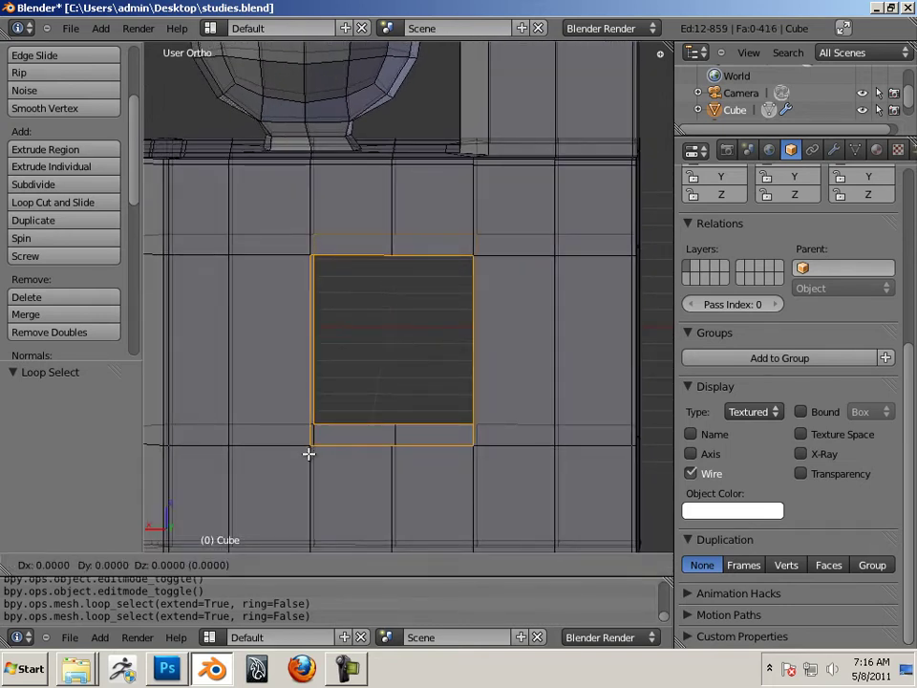
pyautogui.rightClick(308, 454)
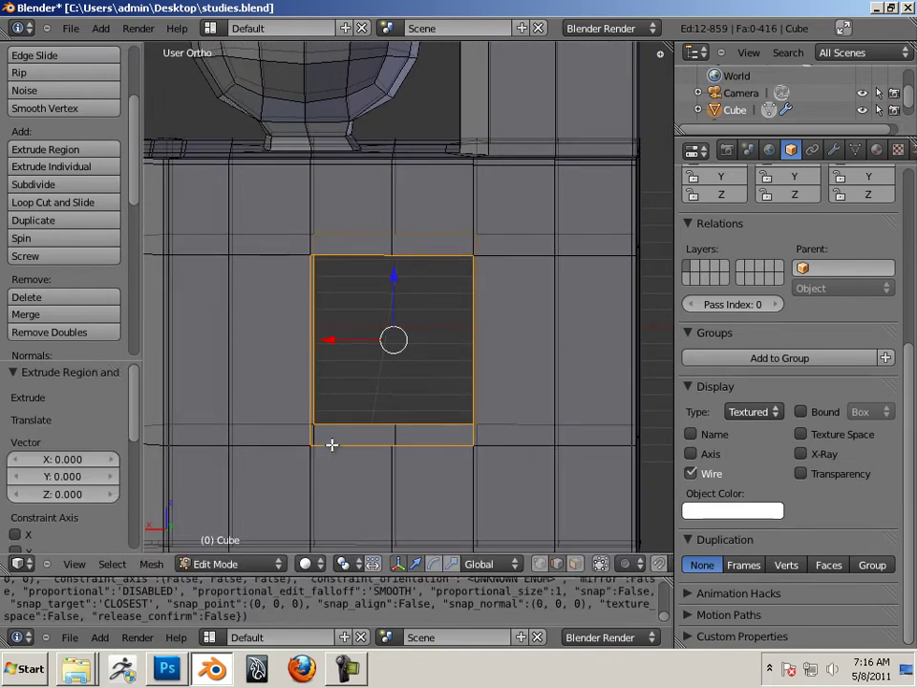
# Step: Scale the extruded border loops inward to about 0.875 along Z and 0.833 along X
pyautogui.hotkey('ctrl', 'alt', 's')
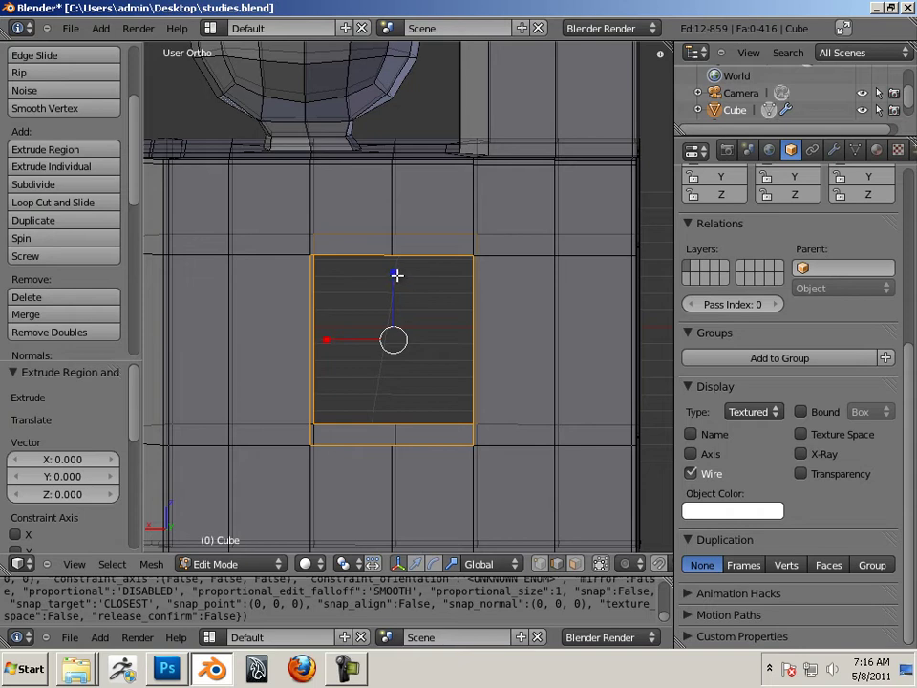
pyautogui.moveTo(397, 276); pyautogui.dragTo(395, 284)
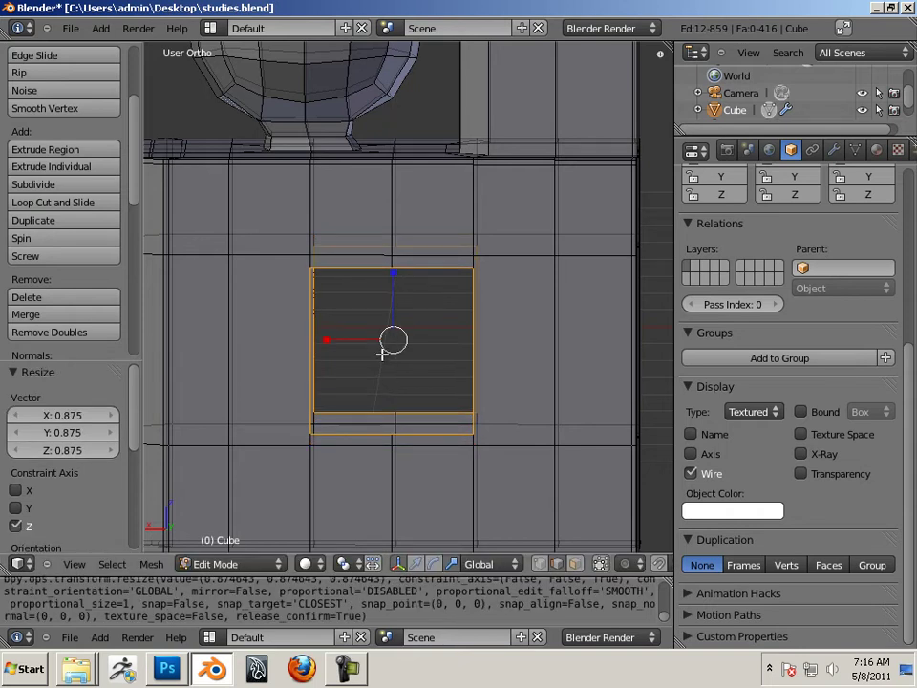
pyautogui.moveTo(324, 340); pyautogui.dragTo(336, 340)
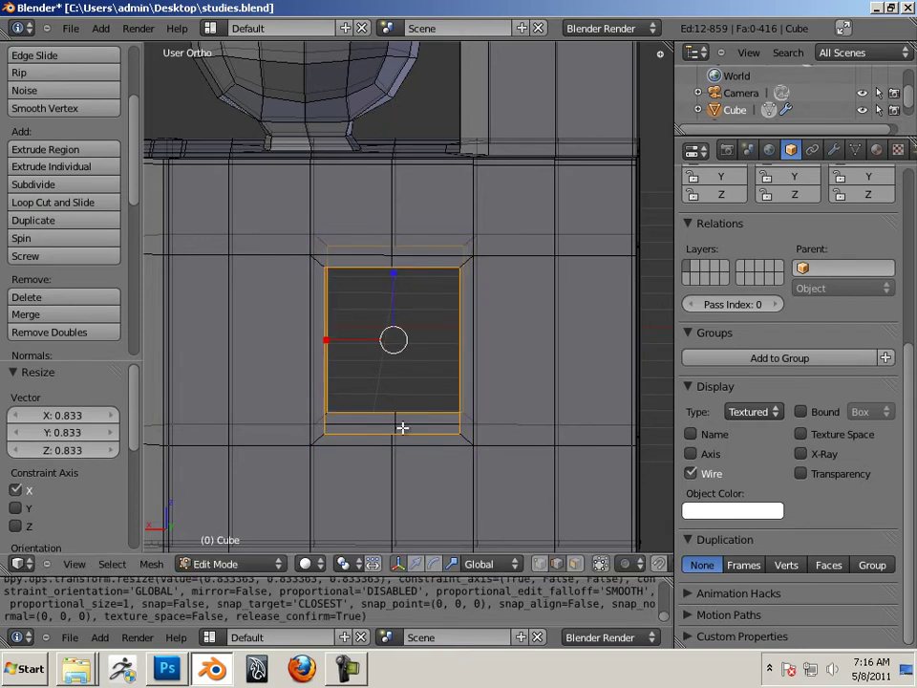
# Step: Return to Object Mode and examine the subdivided wireframe around the corners of the reinforced hole
pyautogui.moveTo(404, 429)
pyautogui.mouseDown(button='middle')
pyautogui.moveTo(405, 399)
pyautogui.moveTo(410, 421)
pyautogui.mouseUp(button='middle')
pyautogui.keyDown('ctrl'); pyautogui.moveTo(410, 422); pyautogui.dragTo(441, 424, button='middle'); pyautogui.keyUp('ctrl')
pyautogui.scroll(1, 441, 425)
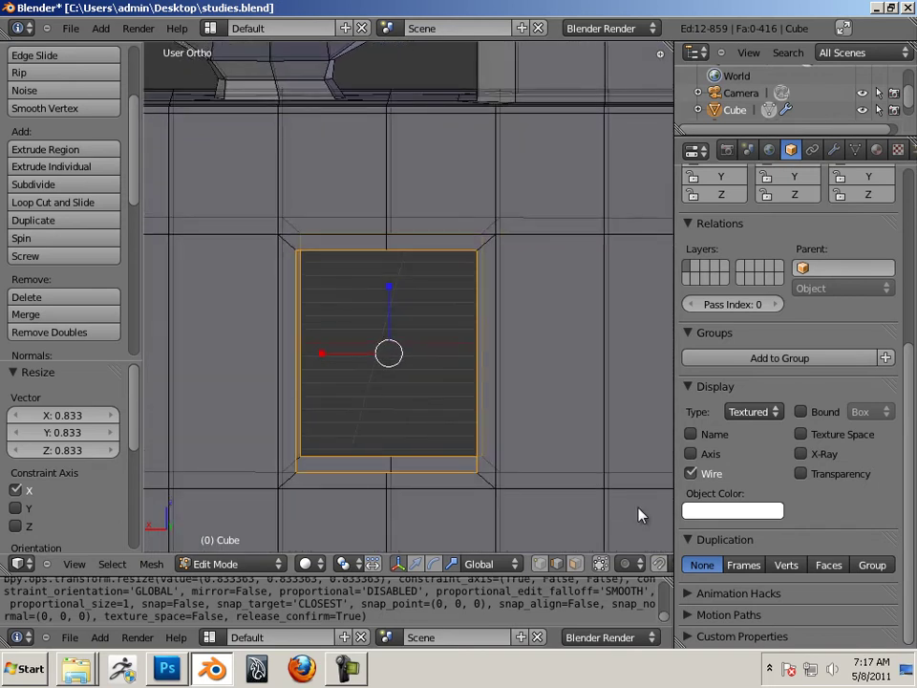
pyautogui.press('Tab')
pyautogui.moveTo(521, 433); pyautogui.dragTo(488, 426, button='middle')
pyautogui.scroll(2, 522, 403)
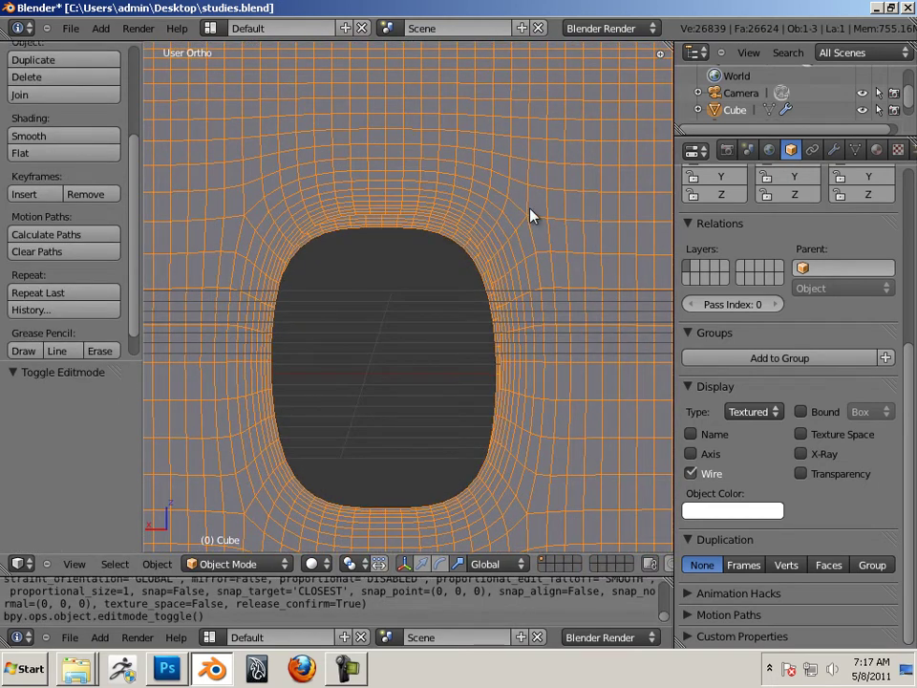
pyautogui.moveTo(504, 239); pyautogui.dragTo(432, 342, button='middle')
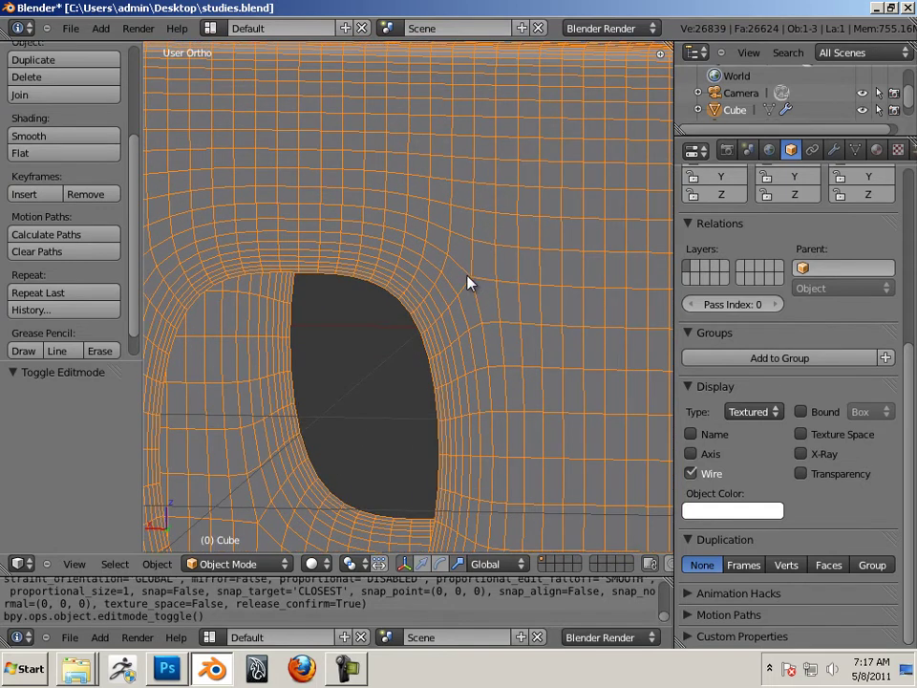
pyautogui.moveTo(453, 312); pyautogui.dragTo(470, 303, button='middle')
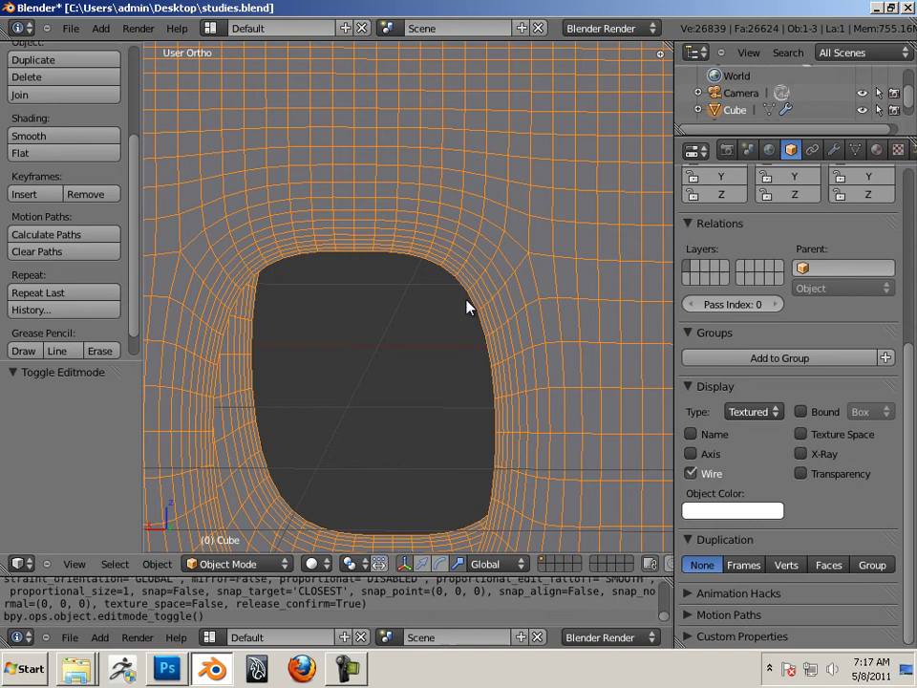
# Step: Return to Edit Mode and align the view straight on to the front opening of the block
pyautogui.scroll(-5, 444, 315)
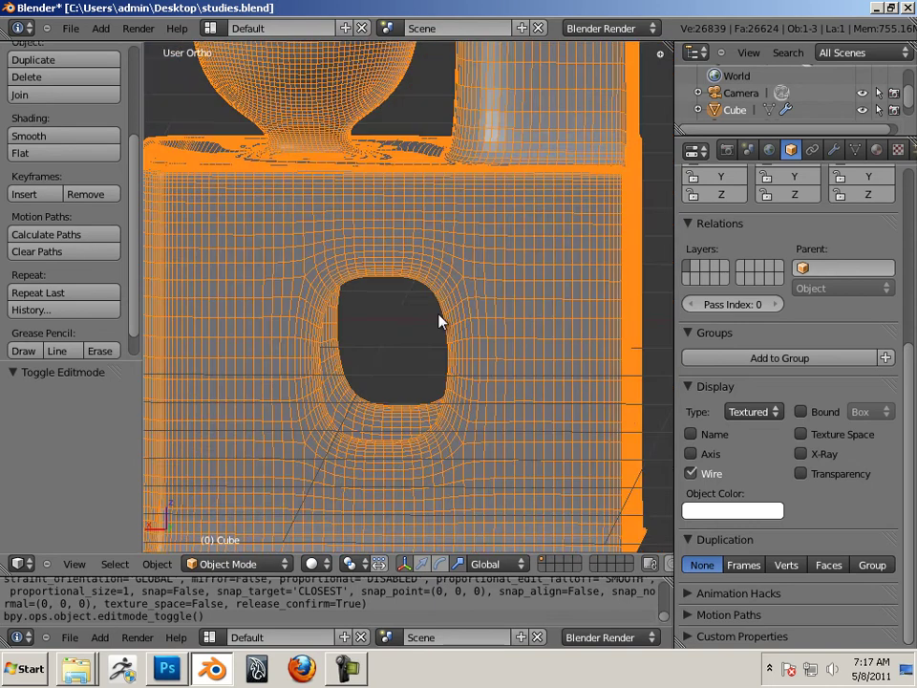
pyautogui.press('Tab')
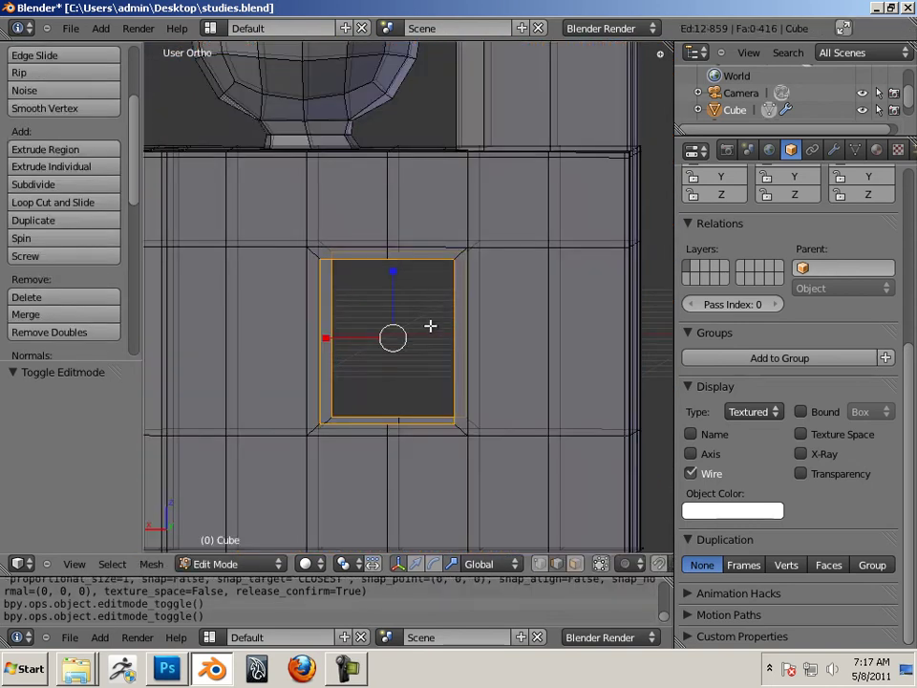
pyautogui.moveTo(443, 327); pyautogui.dragTo(453, 299, button='middle')
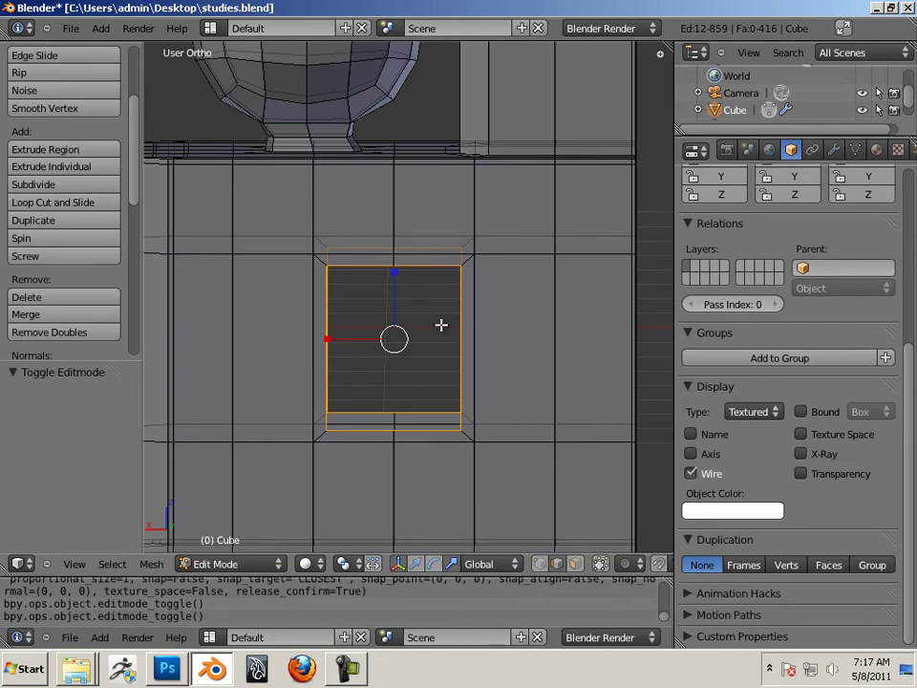
pyautogui.press('KP_1')
pyautogui.scroll(1, 442, 326)
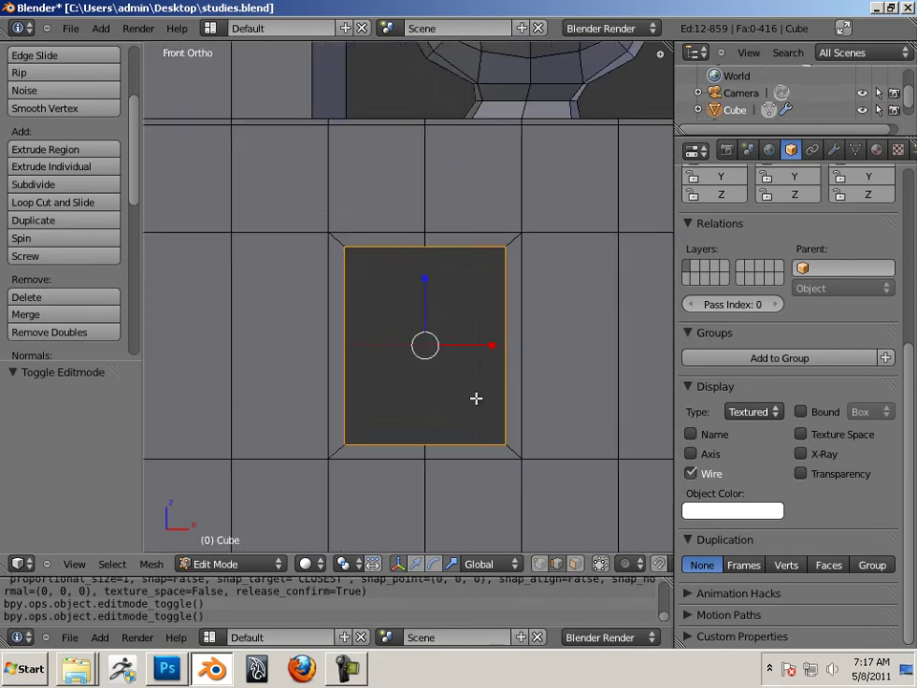
# Step: Try to select the border edges at the corners of the opening in edge selection mode
pyautogui.rightClick(469, 296)
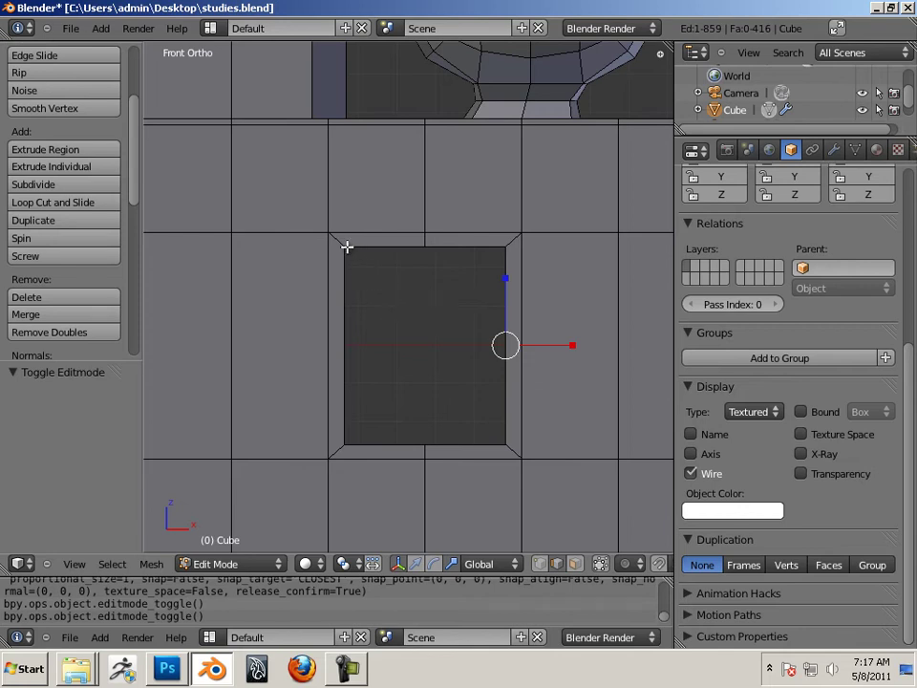
pyautogui.rightClick(376, 270)
pyautogui.press('b')
pyautogui.moveTo(374, 270); pyautogui.dragTo(341, 244)
pyautogui.rightClick(486, 274)
pyautogui.press('b')
pyautogui.moveTo(485, 272); pyautogui.dragTo(512, 243)
pyautogui.rightClick(369, 279)
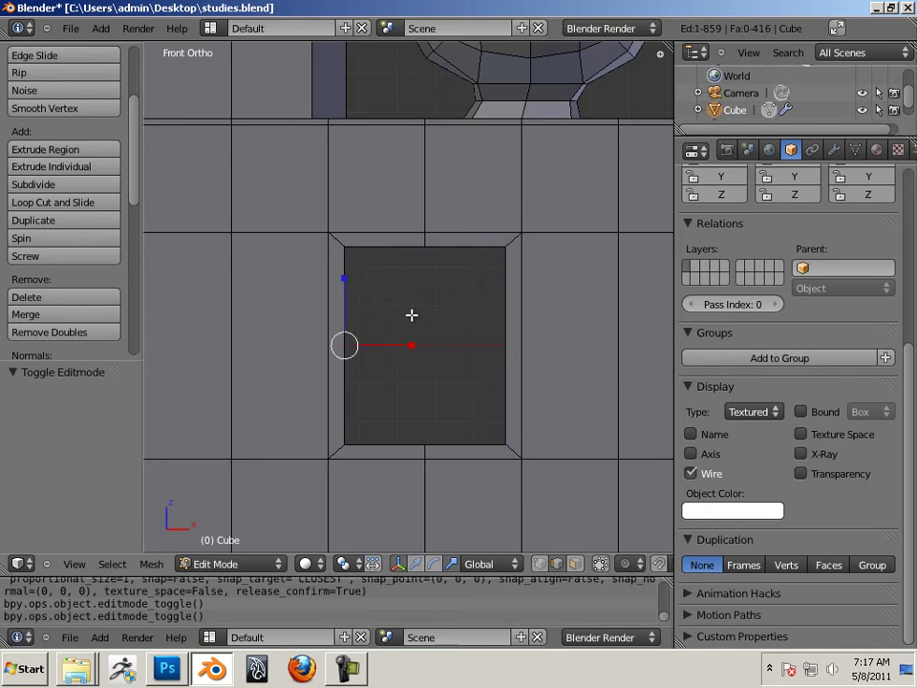
pyautogui.moveTo(400, 264)
pyautogui.keyDown('ctrl'); pyautogui.mouseDown()
pyautogui.moveTo(346, 240)
pyautogui.moveTo(338, 254)
pyautogui.moveTo(338, 428)
pyautogui.moveTo(349, 448)
pyautogui.moveTo(416, 456)
pyautogui.moveTo(477, 455)
pyautogui.moveTo(488, 450)
pyautogui.moveTo(483, 440)
pyautogui.mouseUp(); pyautogui.keyUp('ctrl')
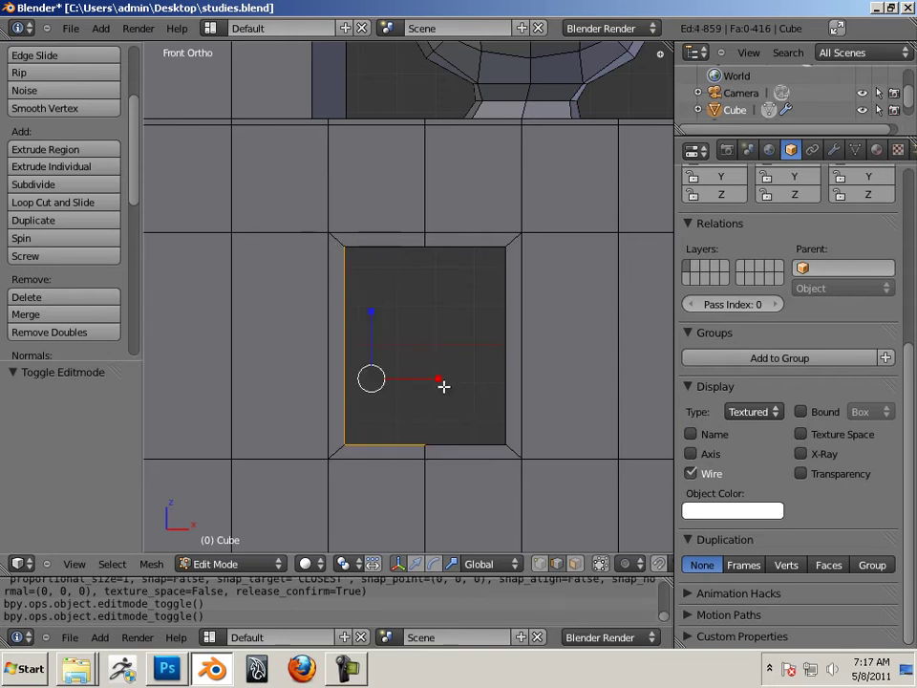
# Step: Switch to vertex selection and scale the selected side and lower border vertices to about 0.985 along X
pyautogui.click(540, 564)
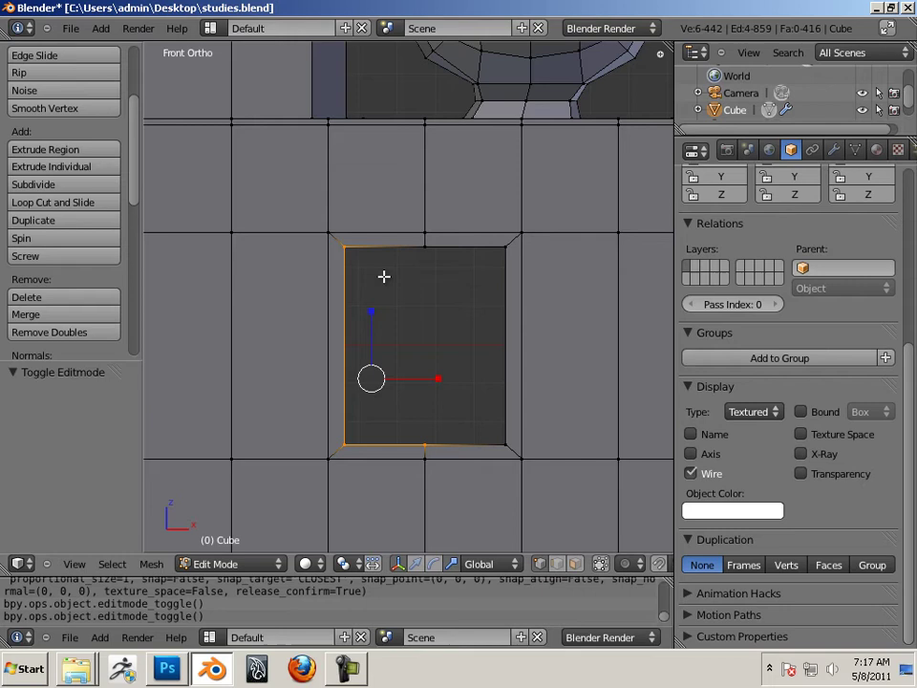
pyautogui.moveTo(379, 263)
pyautogui.keyDown('ctrl'); pyautogui.mouseDown()
pyautogui.moveTo(344, 242)
pyautogui.moveTo(346, 365)
pyautogui.mouseUp(); pyautogui.keyUp('ctrl')
pyautogui.moveTo(423, 377); pyautogui.dragTo(421, 375)
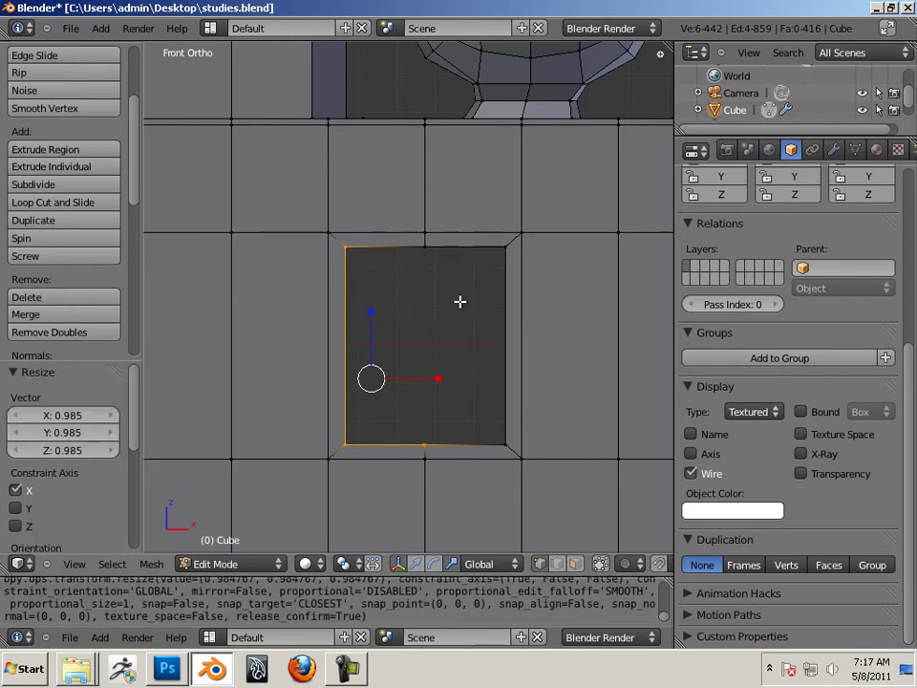
# Step: Select the corner vertices of both openings and scale them inward to about 0.871 along X
pyautogui.rightClick(436, 259)
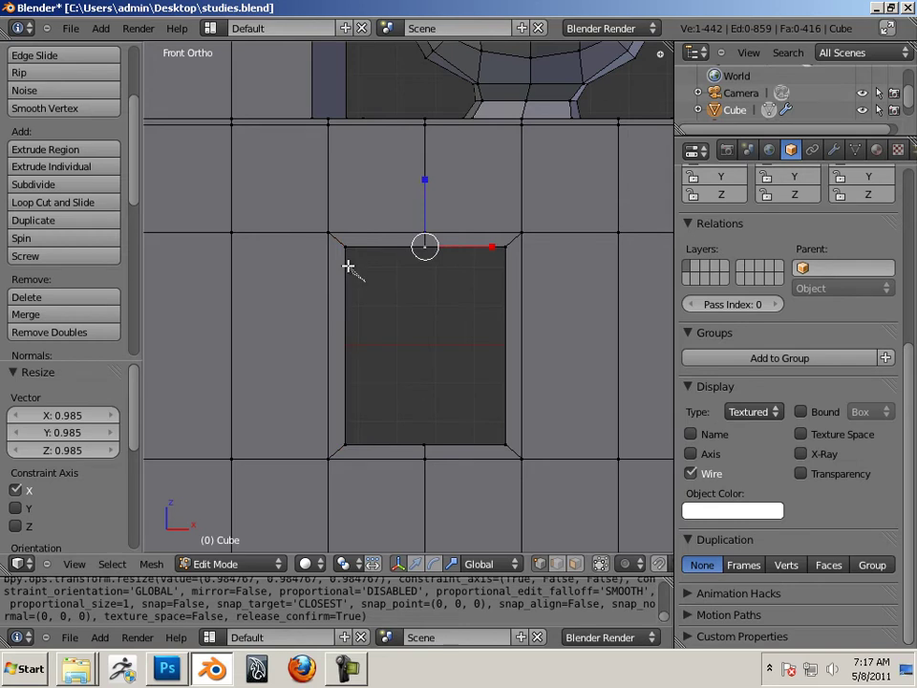
pyautogui.moveTo(350, 267)
pyautogui.keyDown('ctrl'); pyautogui.mouseDown()
pyautogui.moveTo(344, 239)
pyautogui.moveTo(369, 272)
pyautogui.moveTo(344, 252)
pyautogui.moveTo(364, 242)
pyautogui.moveTo(413, 292)
pyautogui.mouseUp(); pyautogui.keyUp('ctrl')
pyautogui.moveTo(358, 266)
pyautogui.keyDown('ctrl'); pyautogui.mouseDown()
pyautogui.moveTo(342, 248)
pyautogui.moveTo(360, 253)
pyautogui.mouseUp(); pyautogui.keyUp('ctrl')
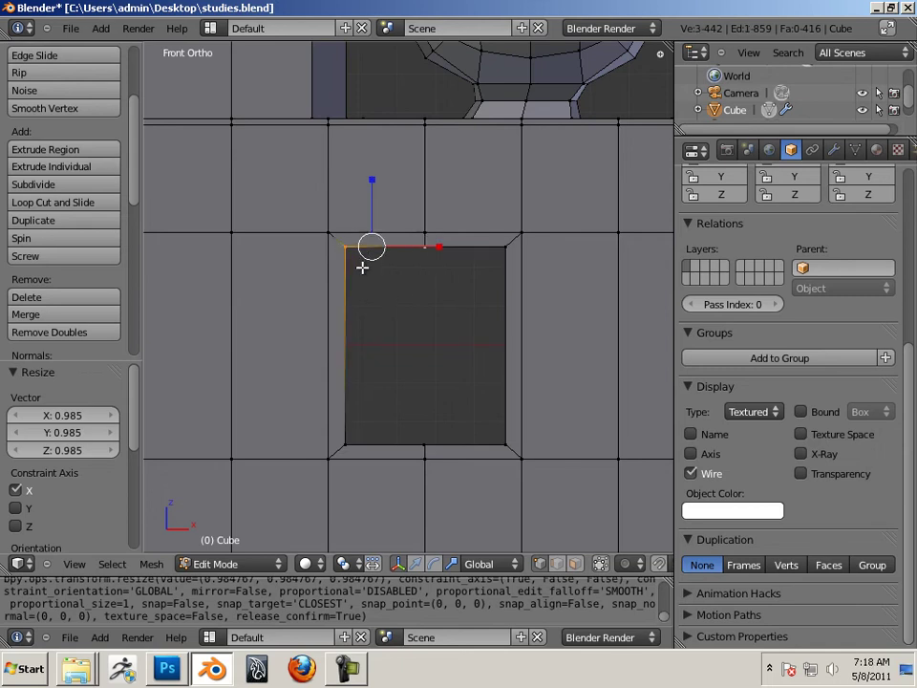
pyautogui.moveTo(474, 290)
pyautogui.keyDown('ctrl'); pyautogui.mouseDown()
pyautogui.moveTo(512, 262)
pyautogui.moveTo(505, 240)
pyautogui.moveTo(460, 354)
pyautogui.mouseUp(); pyautogui.keyUp('ctrl')
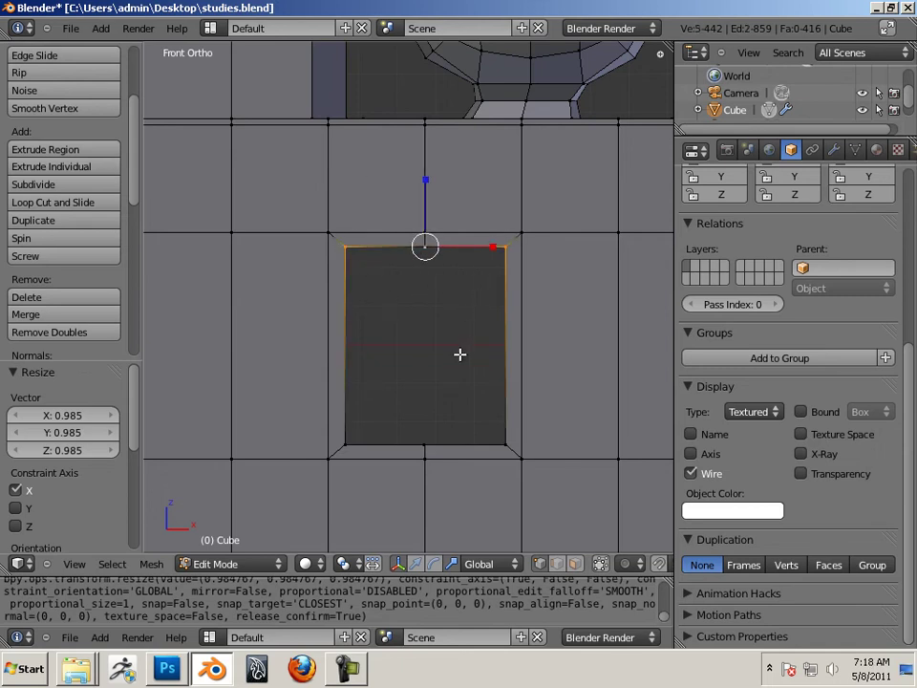
pyautogui.moveTo(475, 420)
pyautogui.keyDown('ctrl'); pyautogui.mouseDown()
pyautogui.moveTo(488, 444)
pyautogui.moveTo(516, 436)
pyautogui.moveTo(477, 417)
pyautogui.mouseUp(); pyautogui.keyUp('ctrl')
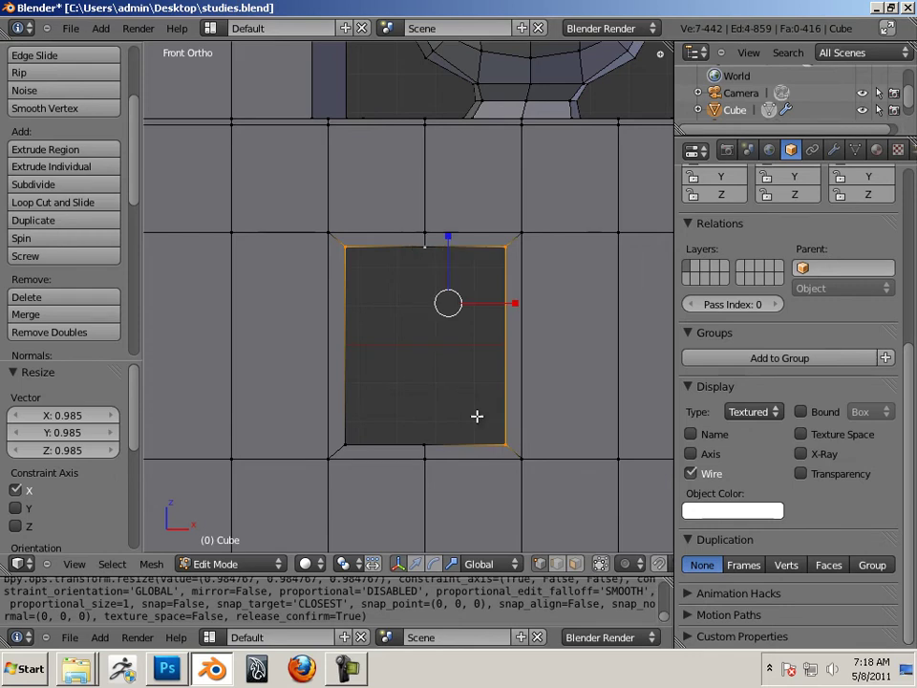
pyautogui.moveTo(388, 414)
pyautogui.keyDown('ctrl'); pyautogui.mouseDown()
pyautogui.moveTo(347, 432)
pyautogui.moveTo(347, 450)
pyautogui.moveTo(375, 447)
pyautogui.mouseUp(); pyautogui.keyUp('ctrl')
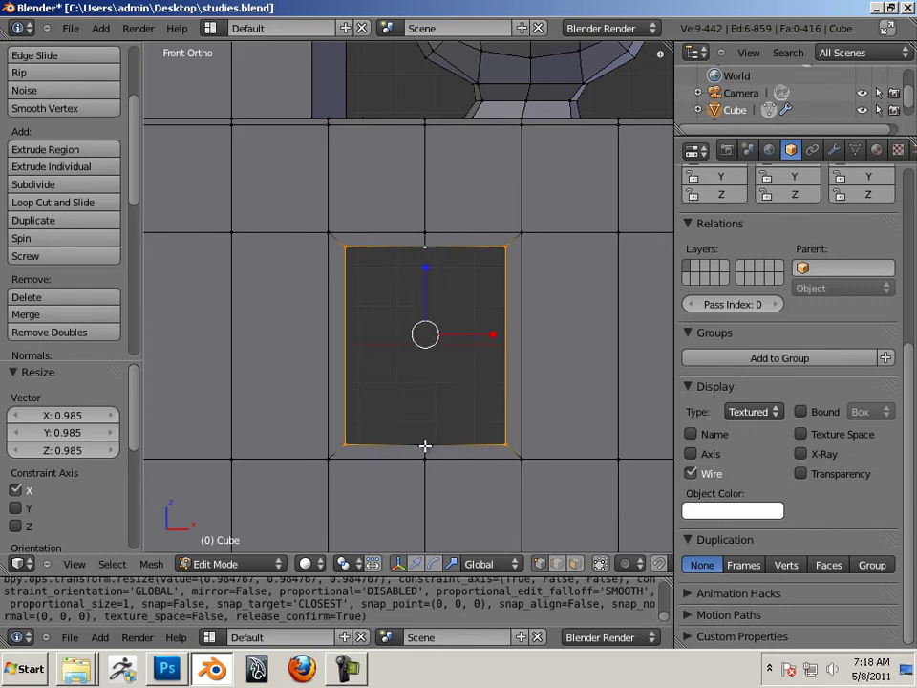
pyautogui.press('s')
pyautogui.press('x')
pyautogui.click(483, 333)
# Step: Try scaling the selected corner vertices to about 0.728 along Z, and undo that scaling
pyautogui.press('s')
pyautogui.press('z')
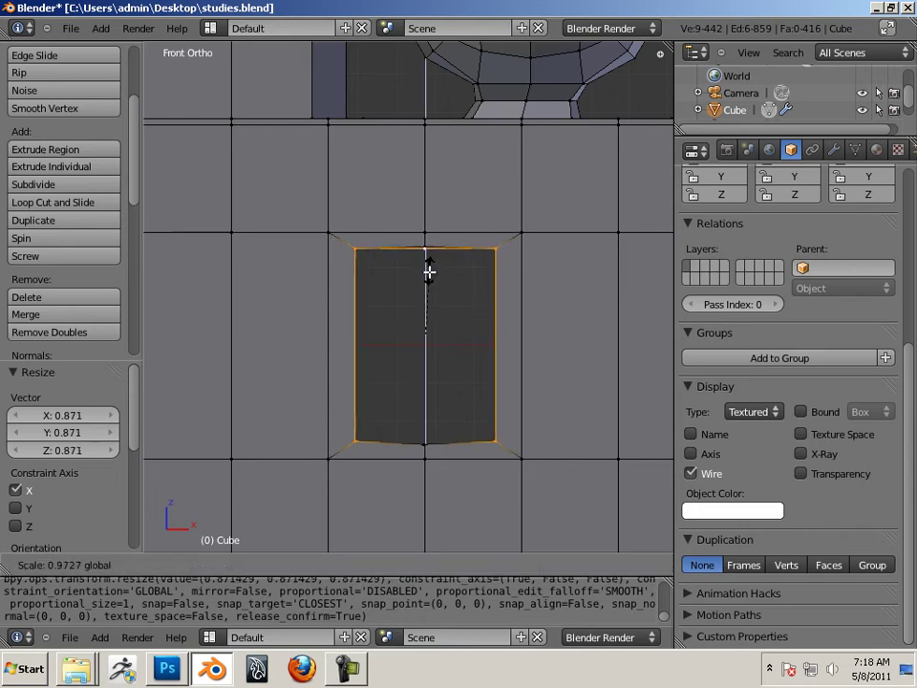
pyautogui.click(430, 291)
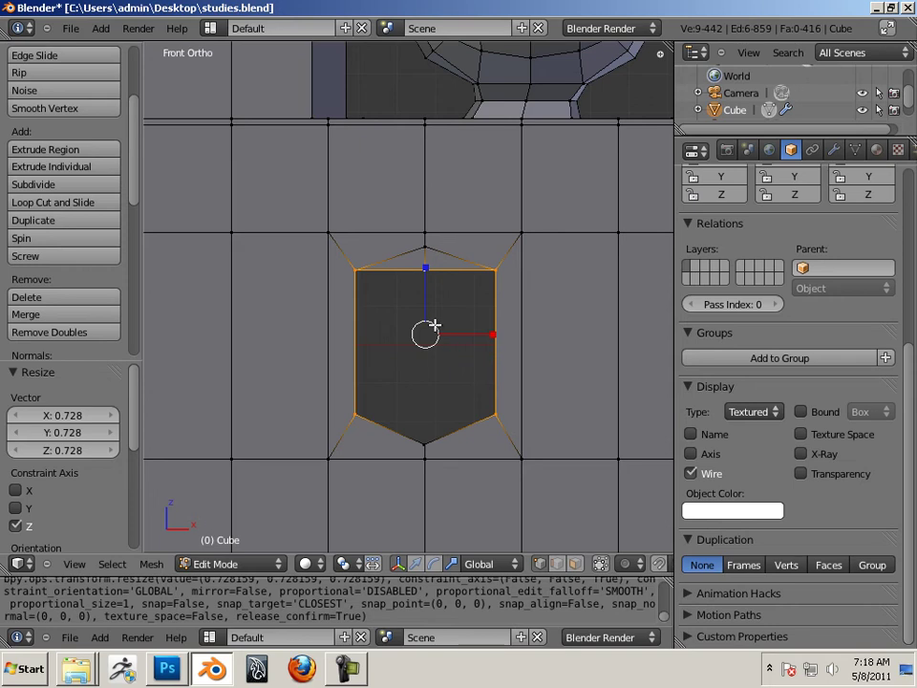
pyautogui.hotkey('ctrl', 'z')
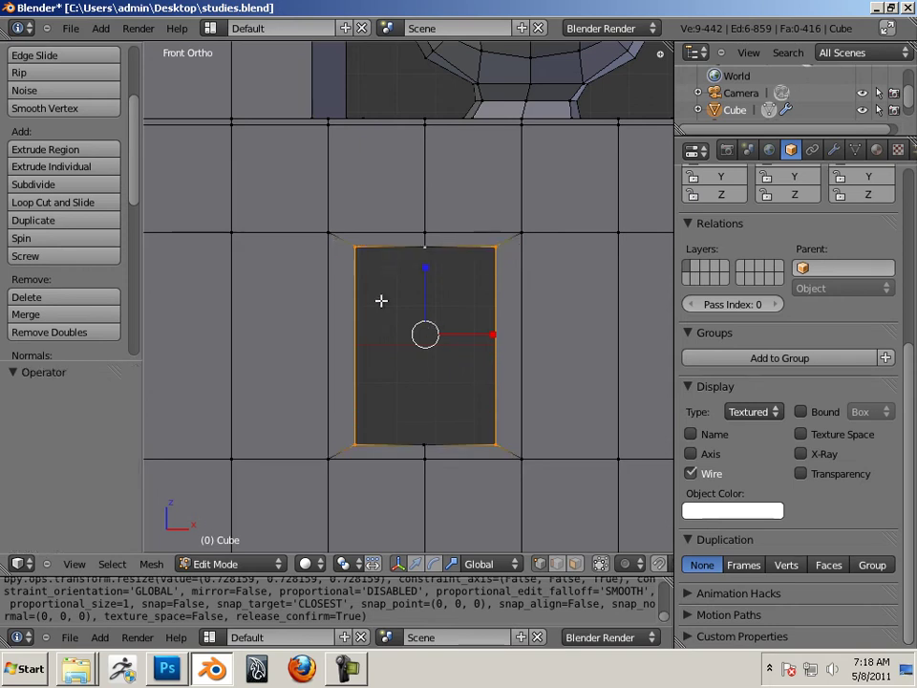
# Step: Add one centred horizontal loop cut to the faces on each side of the opening
pyautogui.hotkey('ctrl', 'r')
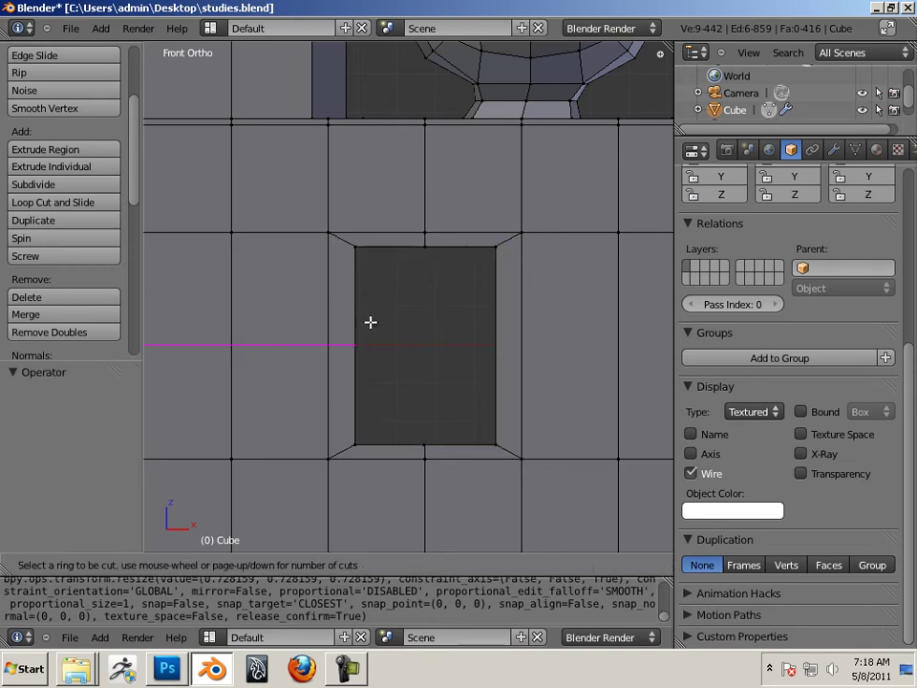
pyautogui.click(353, 335)
pyautogui.rightClick(354, 336)
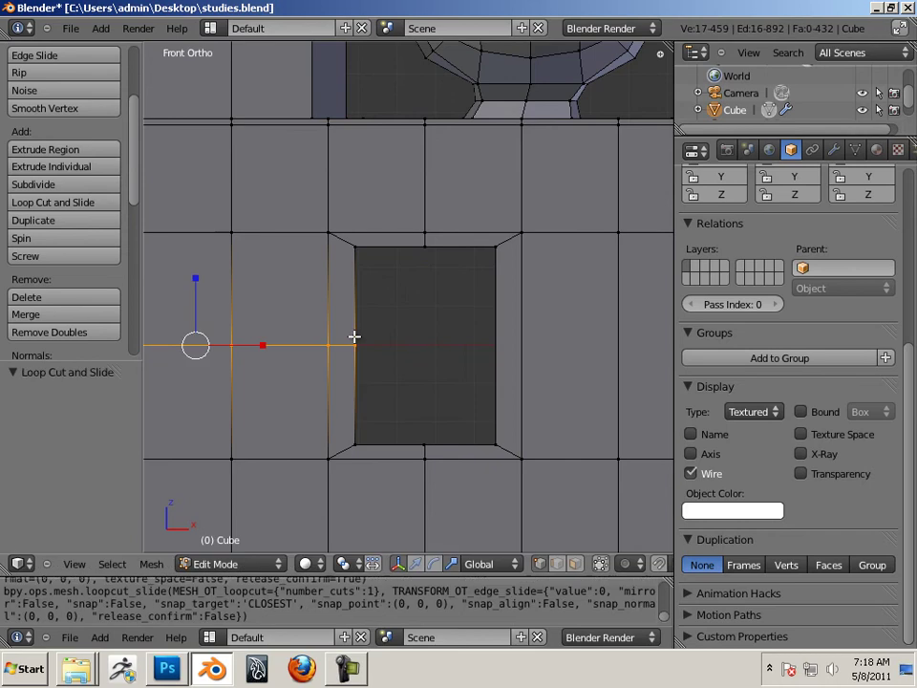
pyautogui.hotkey('ctrl', 'r')
pyautogui.click(498, 357)
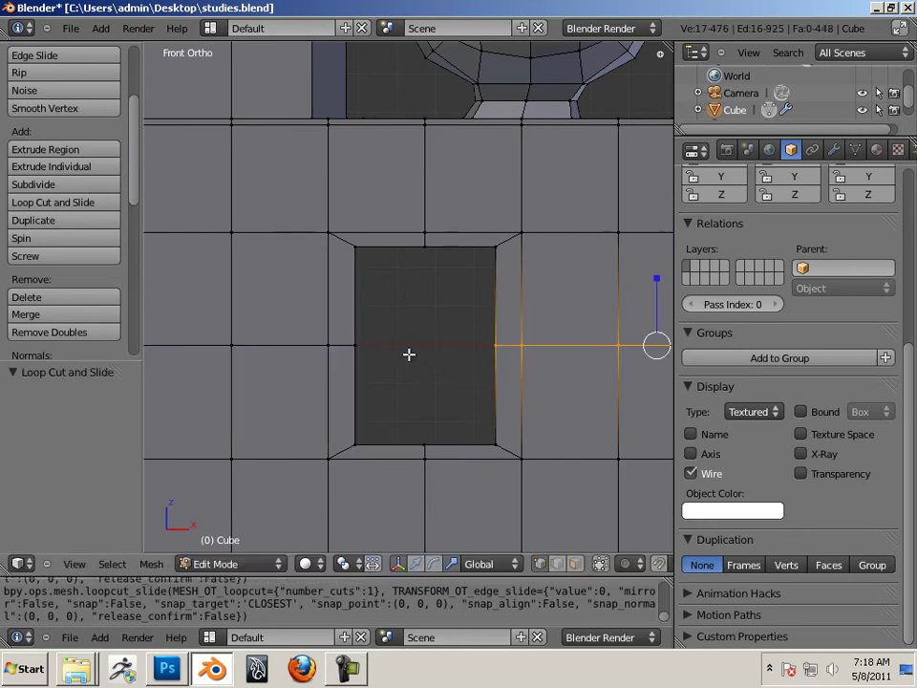
# Step: Hide the transform manipulator and select the four corner vertices of the front opening
pyautogui.click(416, 564)
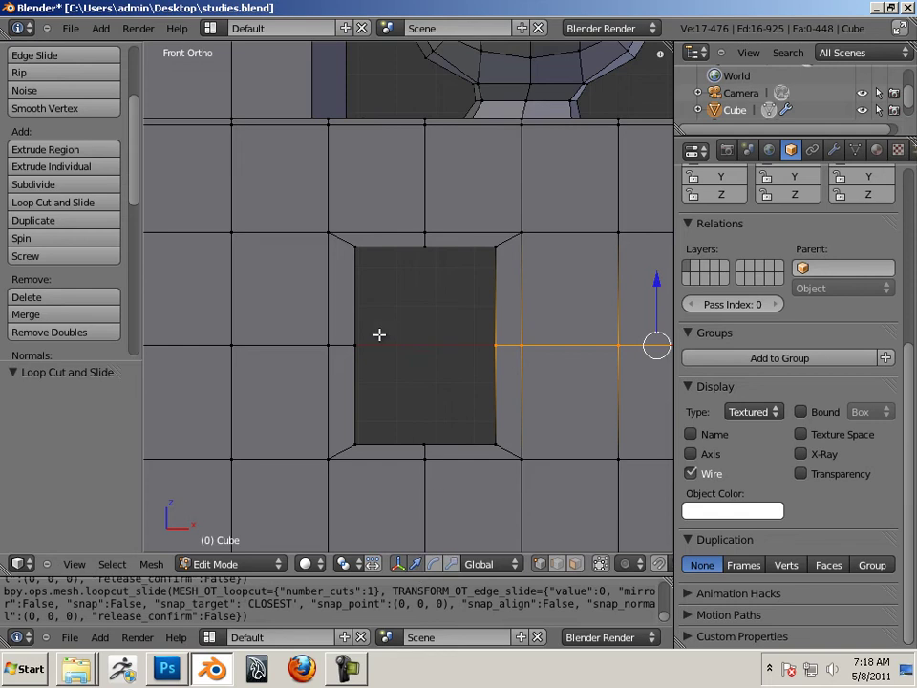
pyautogui.rightClick(356, 250)
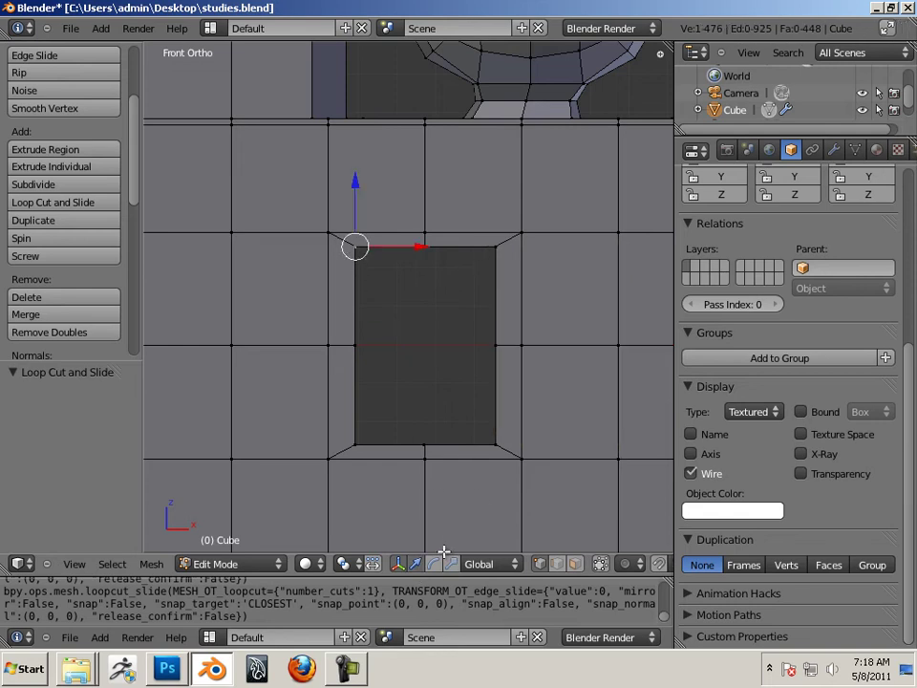
pyautogui.click(399, 564)
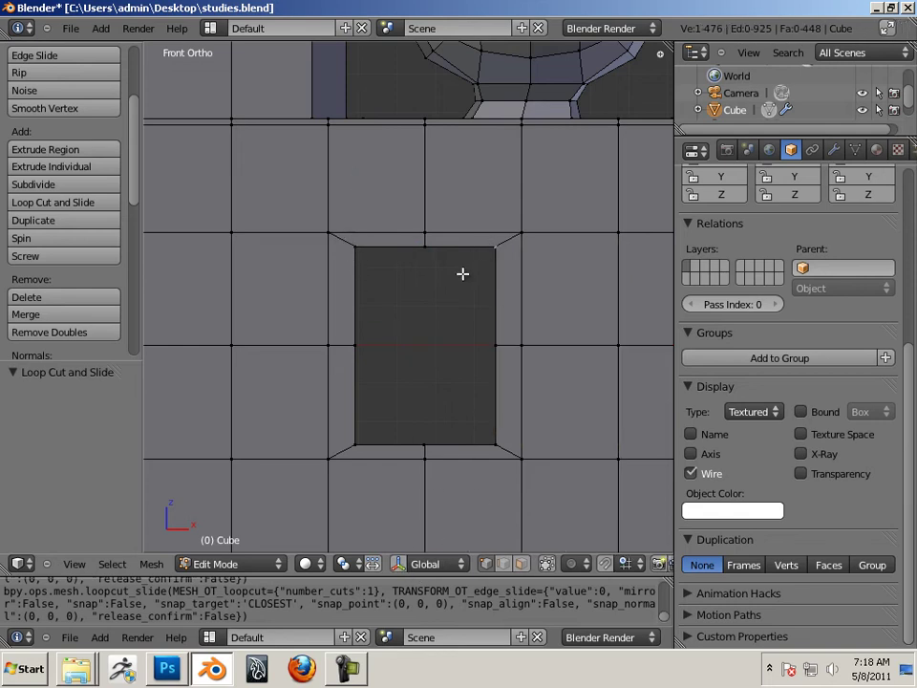
pyautogui.moveTo(392, 285); pyautogui.dragTo(373, 276, button='middle')
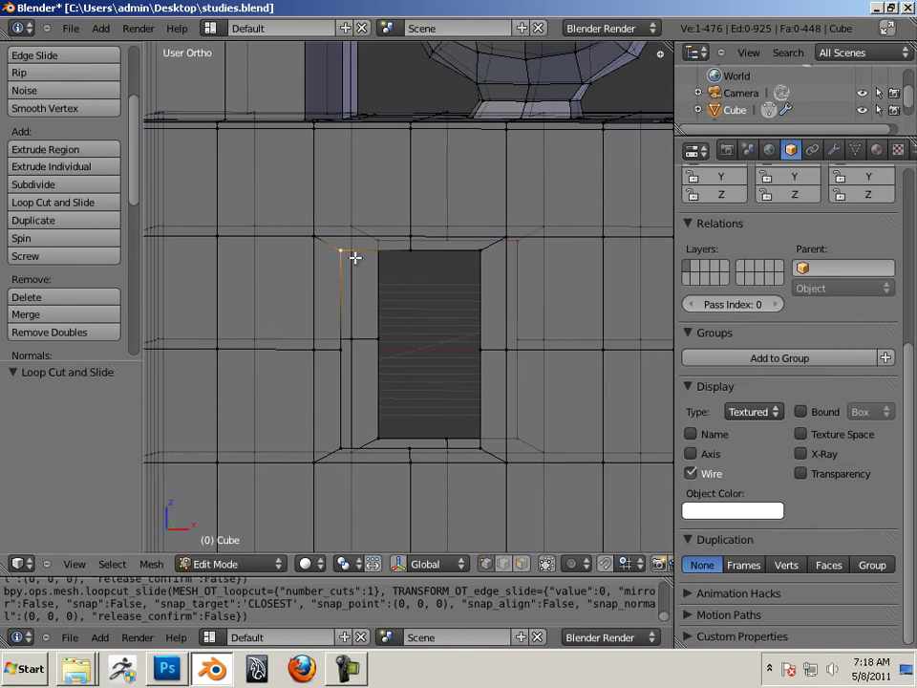
pyautogui.keyDown('shift'); pyautogui.rightClick(481, 250); pyautogui.keyUp('shift')
pyautogui.keyDown('shift'); pyautogui.rightClick(481, 448); pyautogui.keyUp('shift')
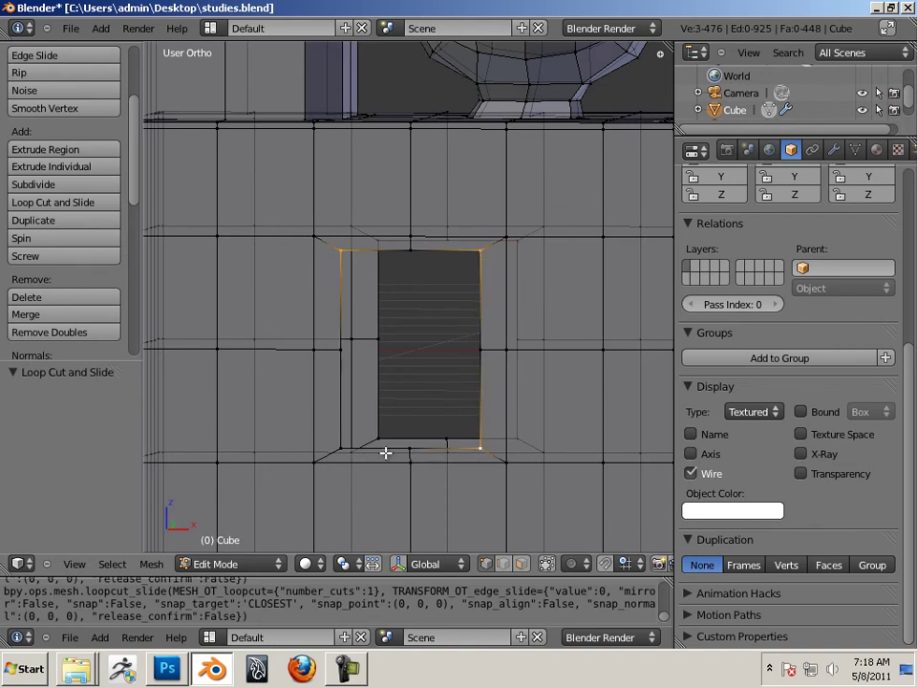
pyautogui.keyDown('shift'); pyautogui.rightClick(343, 447); pyautogui.keyUp('shift')
# Step: Add the four corner vertices of the opening on the opposite side to the selection
pyautogui.moveTo(407, 418); pyautogui.dragTo(669, 421, button='middle')
pyautogui.scroll(-6, 464, 345)
pyautogui.scroll(8, 465, 345)
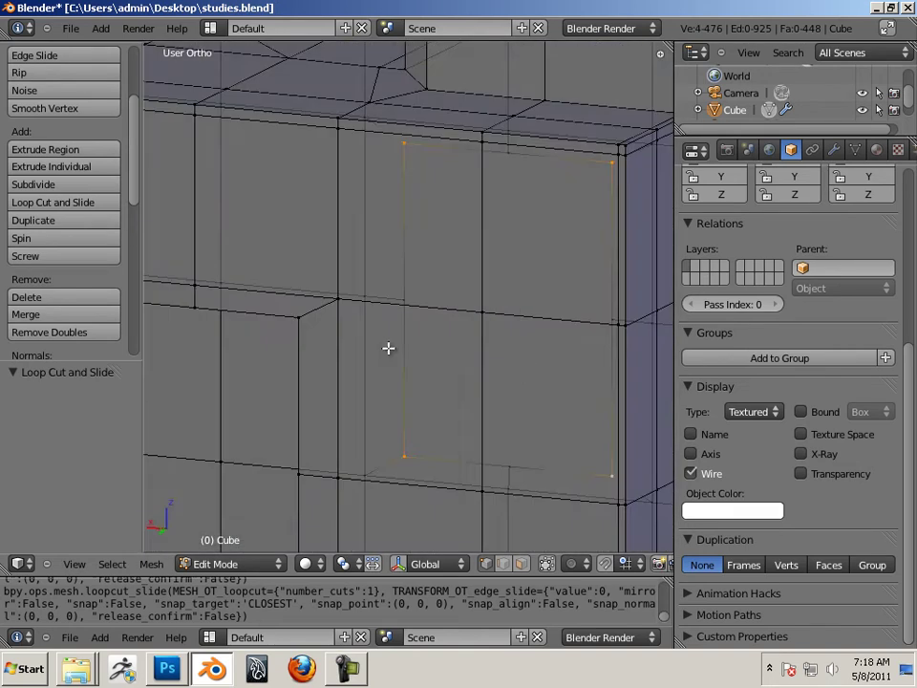
pyautogui.keyDown('shift'); pyautogui.moveTo(426, 322); pyautogui.dragTo(471, 299, button='middle'); pyautogui.keyUp('shift')
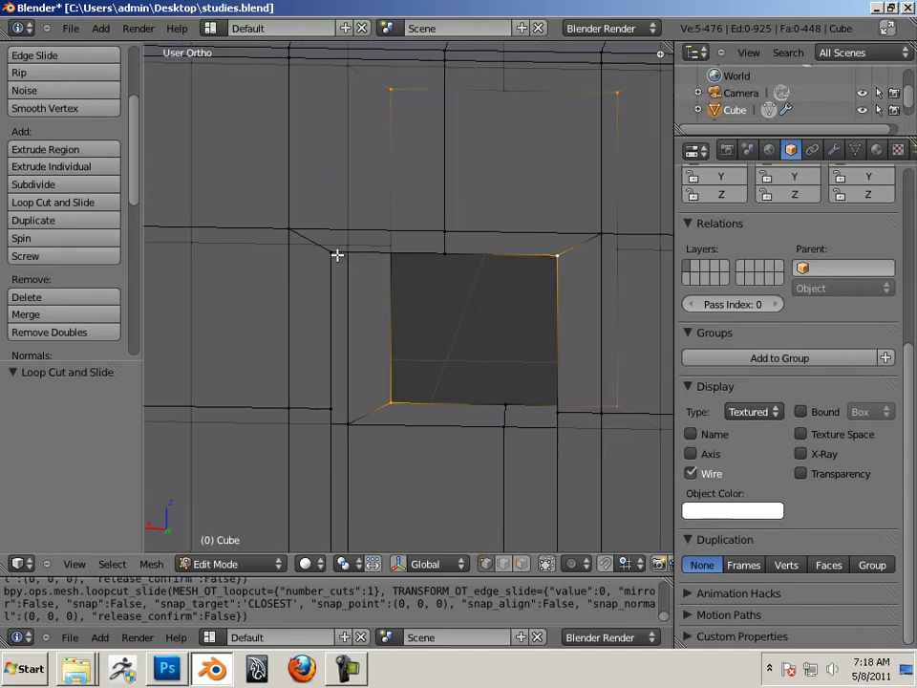
pyautogui.keyDown('shift'); pyautogui.moveTo(378, 367); pyautogui.dragTo(436, 221, button='middle'); pyautogui.keyUp('shift')
pyautogui.keyDown('shift'); pyautogui.rightClick(393, 399); pyautogui.keyUp('shift')
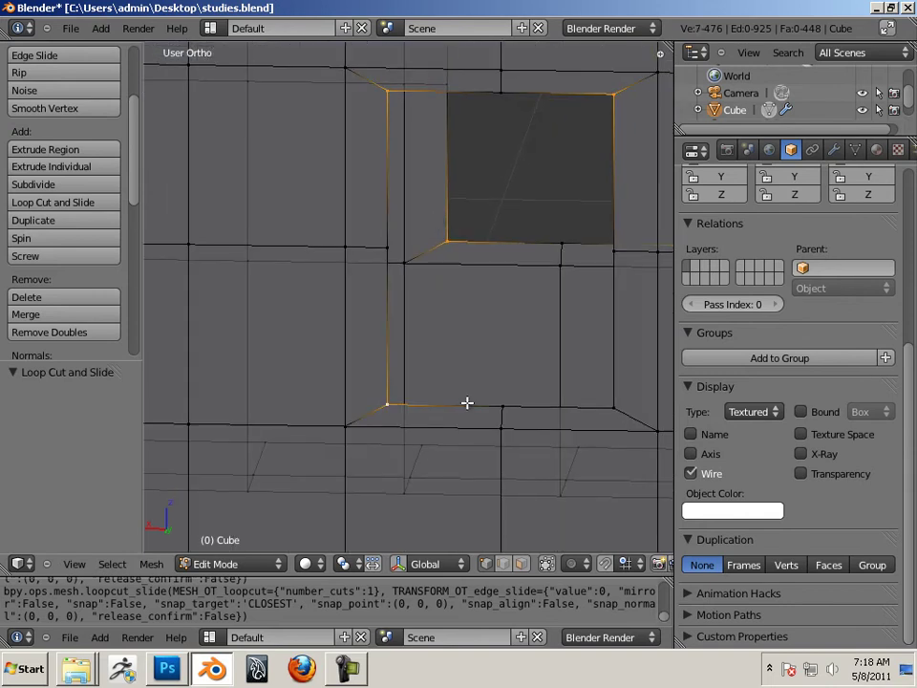
pyautogui.keyDown('shift'); pyautogui.rightClick(606, 408); pyautogui.keyUp('shift')
# Step: Show the scale manipulator and scale the eight corner vertices to about 0.835 along X and 0.833 along Z
pyautogui.scroll(-5, 554, 382)
pyautogui.moveTo(554, 382); pyautogui.dragTo(393, 285, button='middle')
pyautogui.scroll(5, 405, 299)
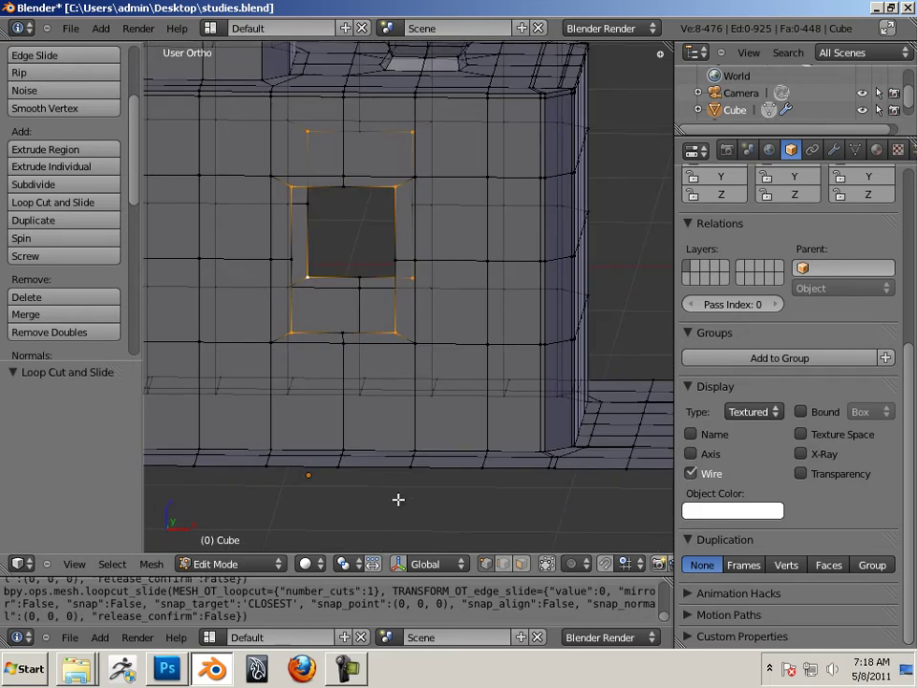
pyautogui.click(399, 564)
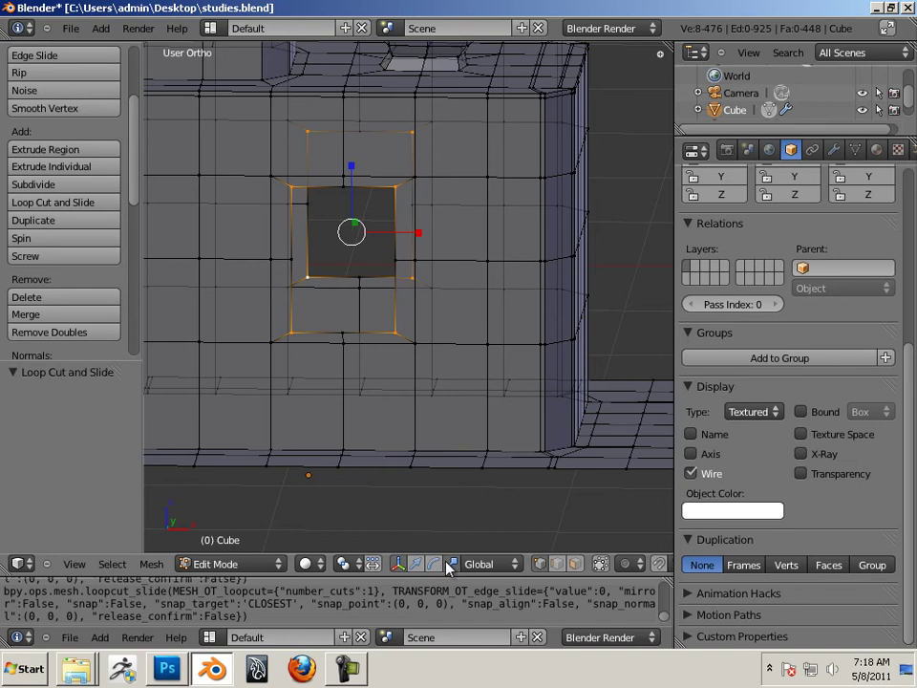
pyautogui.moveTo(417, 233); pyautogui.dragTo(399, 221)
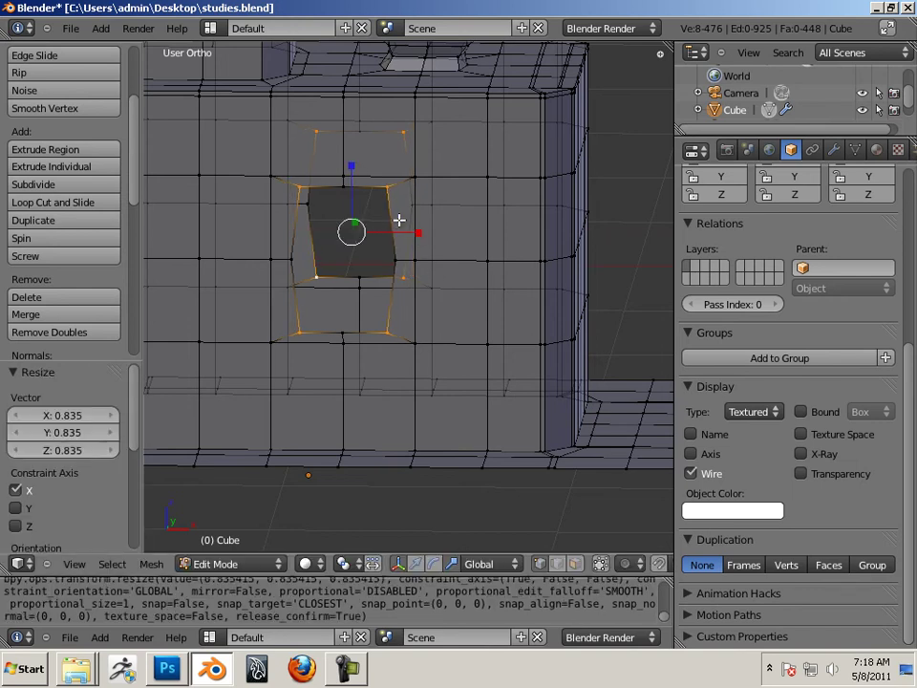
pyautogui.moveTo(354, 168); pyautogui.dragTo(350, 182)
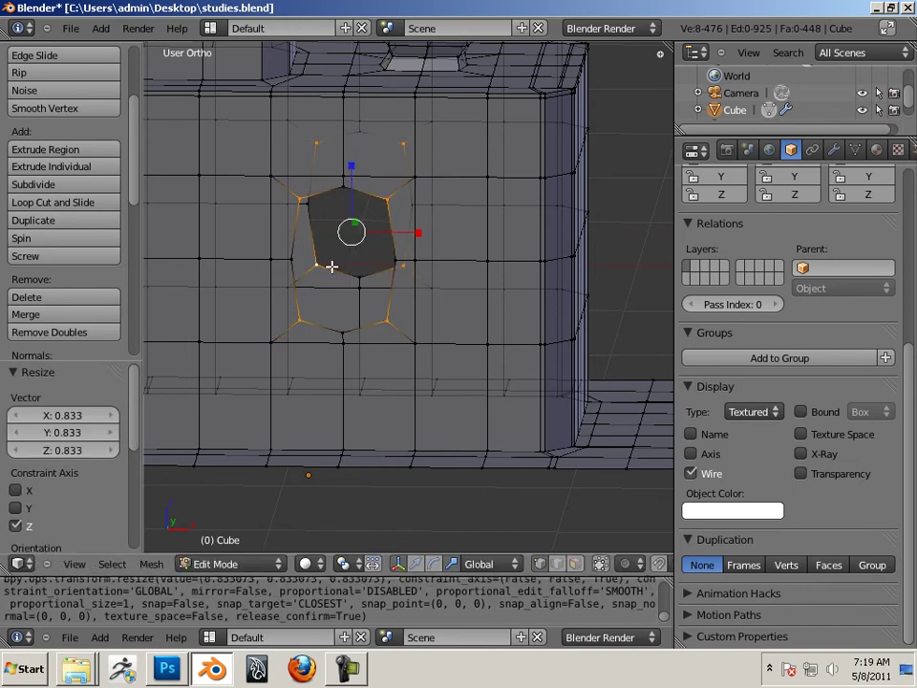
# Step: Examine the subdivided wireframe around the hole in Object Mode and return to Edit Mode
pyautogui.scroll(2, 297, 293)
pyautogui.keyDown('shift'); pyautogui.moveTo(305, 323); pyautogui.dragTo(426, 376, button='middle'); pyautogui.keyUp('shift')
pyautogui.scroll(1, 418, 364)
pyautogui.press('Tab')
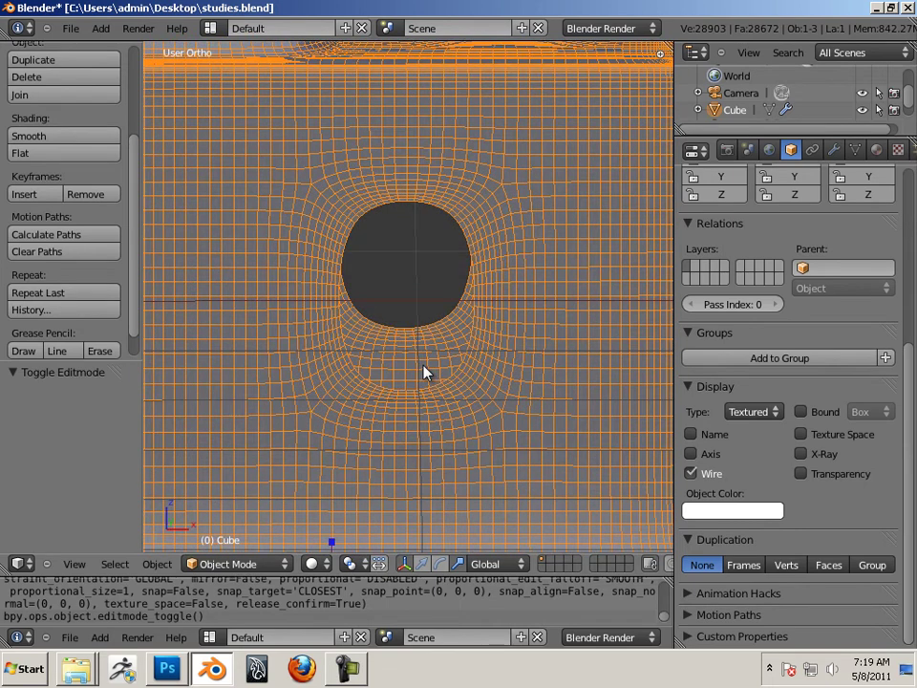
pyautogui.press('Tab')
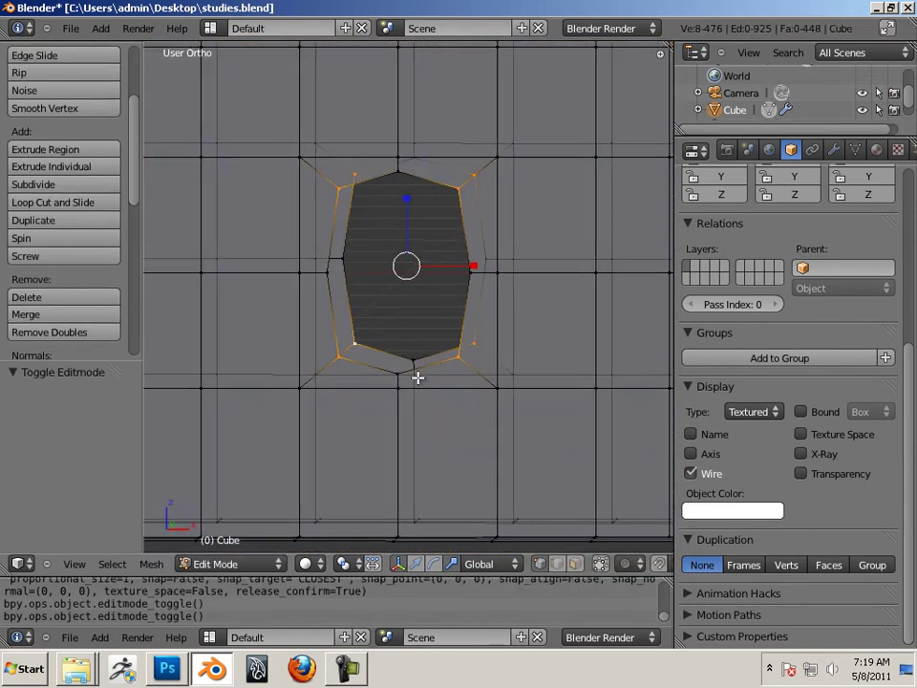
pyautogui.moveTo(418, 378); pyautogui.dragTo(416, 362, button='middle')
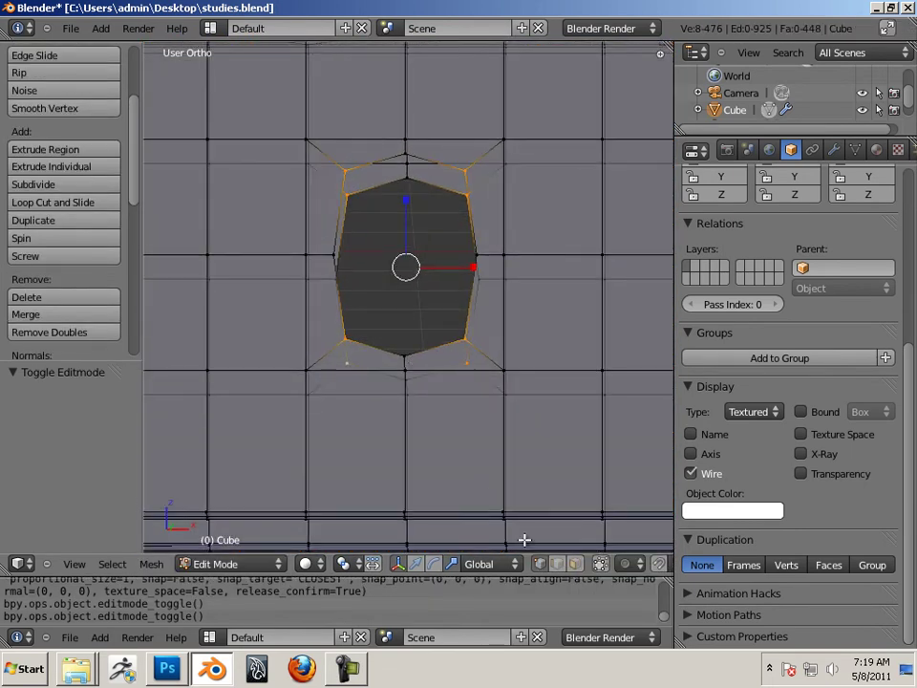
# Step: Switch to edge selection and fill the two faces joining the front and back upper edges of the opening
pyautogui.click(558, 564)
pyautogui.rightClick(442, 193)
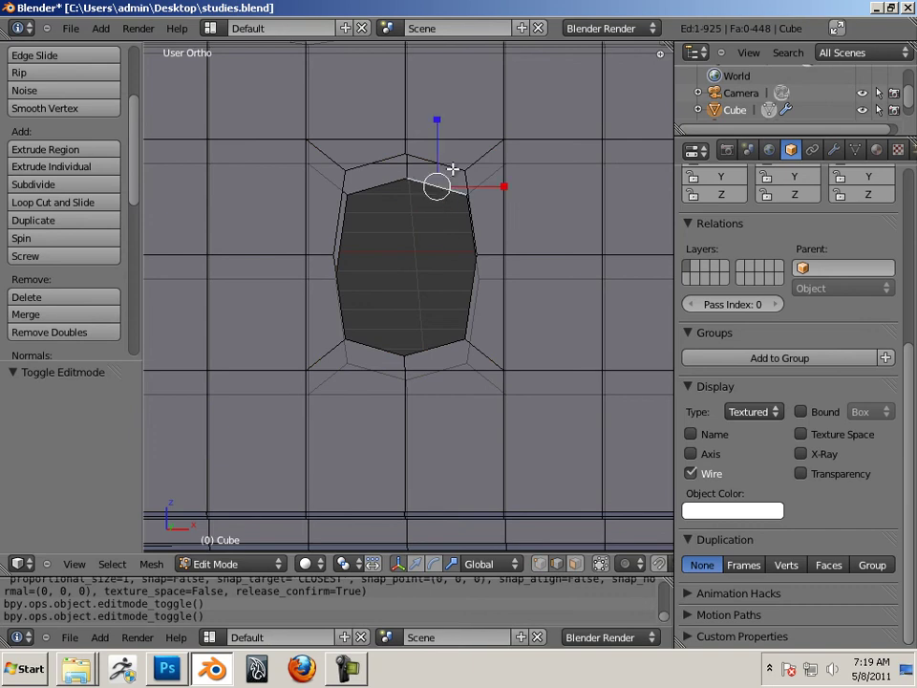
pyautogui.keyDown('shift'); pyautogui.rightClick(454, 171); pyautogui.keyUp('shift')
pyautogui.press('f')
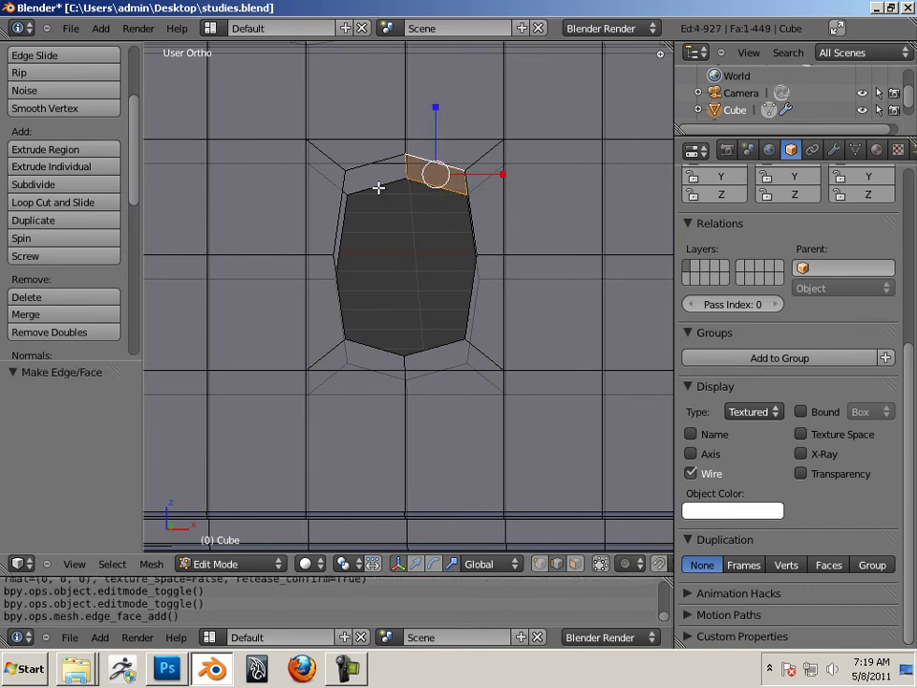
pyautogui.rightClick(375, 183)
pyautogui.keyDown('shift'); pyautogui.rightClick(364, 164); pyautogui.keyUp('shift')
pyautogui.rightClick(374, 214)
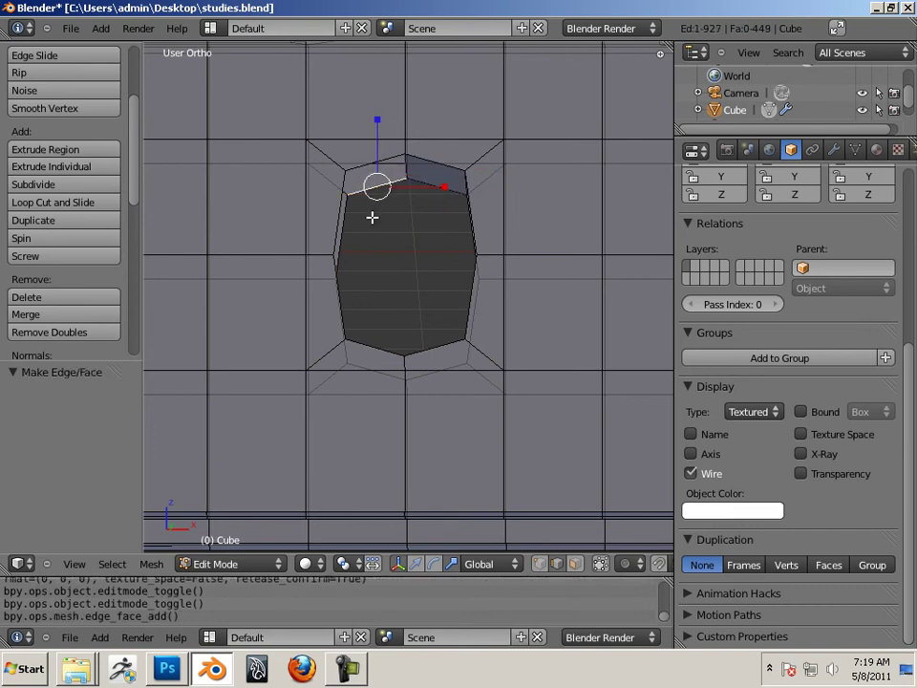
pyautogui.moveTo(370, 229); pyautogui.dragTo(366, 228, button='middle')
pyautogui.keyDown('shift'); pyautogui.rightClick(368, 160); pyautogui.keyUp('shift')
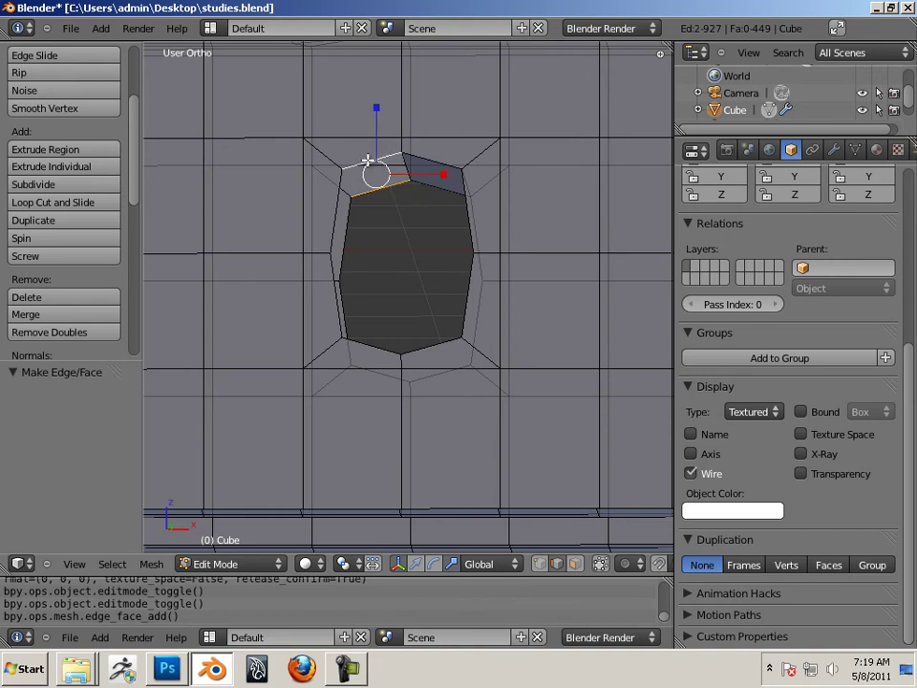
pyautogui.press('f')
# Step: Fill the inner wall between the front and back upper-left side edges of the hole
pyautogui.rightClick(331, 219)
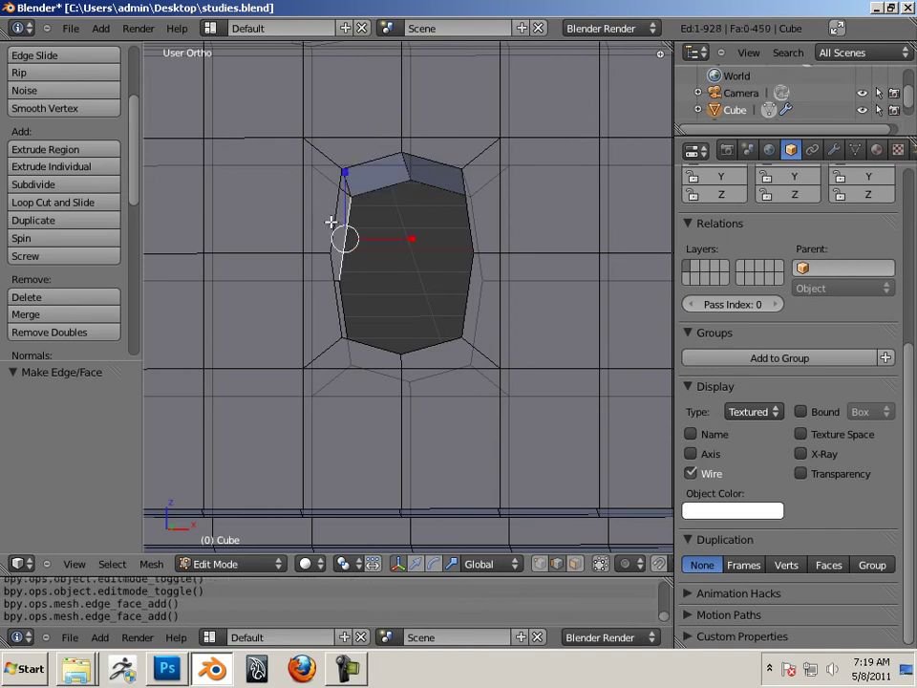
pyautogui.keyDown('shift'); pyautogui.rightClick(333, 221); pyautogui.keyUp('shift')
pyautogui.press('f')
pyautogui.moveTo(375, 267); pyautogui.dragTo(361, 298, button='middle')
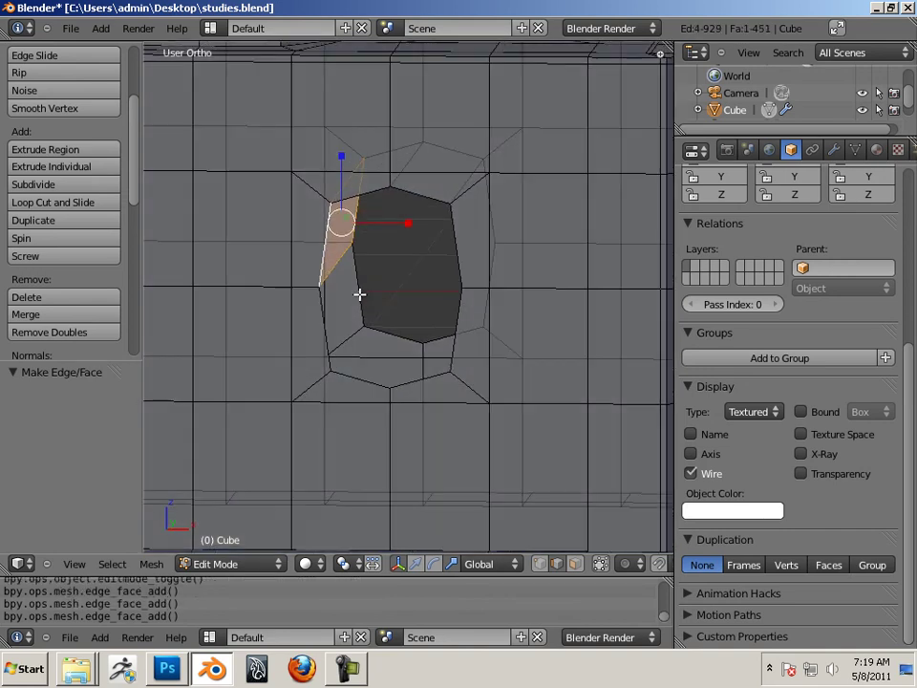
pyautogui.rightClick(360, 297)
pyautogui.keyDown('shift'); pyautogui.rightClick(326, 345); pyautogui.keyUp('shift')
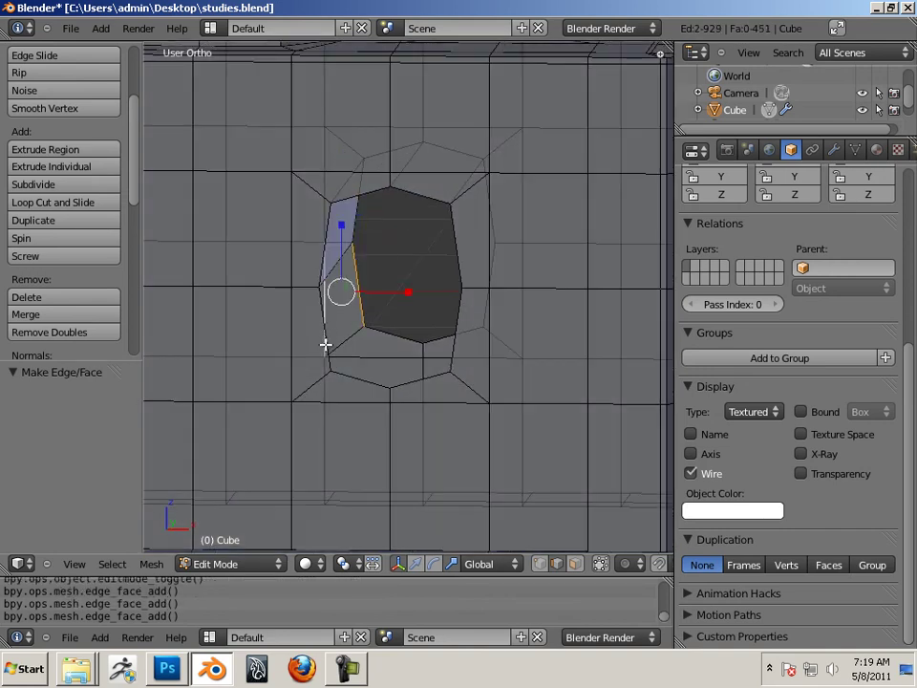
pyautogui.rightClick(403, 316)
pyautogui.moveTo(405, 317); pyautogui.dragTo(397, 319)
pyautogui.hotkey('ctrl', 'z')
pyautogui.rightClick(378, 275)
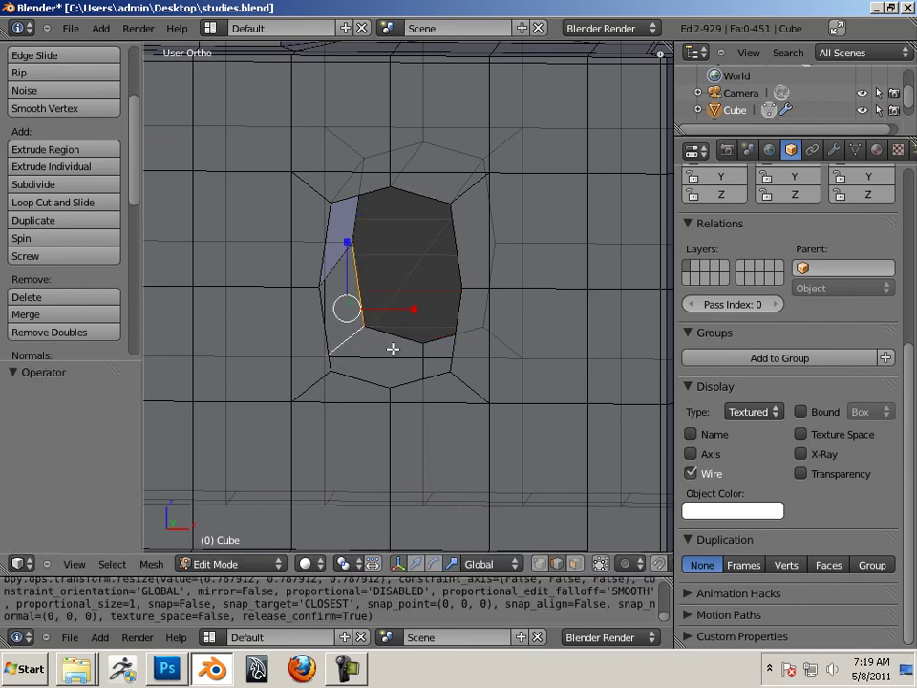
pyautogui.rightClick(425, 267)
pyautogui.moveTo(416, 288); pyautogui.dragTo(409, 287, button='middle')
# Step: Limit selection to visible geometry and fill the inner wall between the hole's front and back lower-left side edges
pyautogui.rightClick(384, 296)
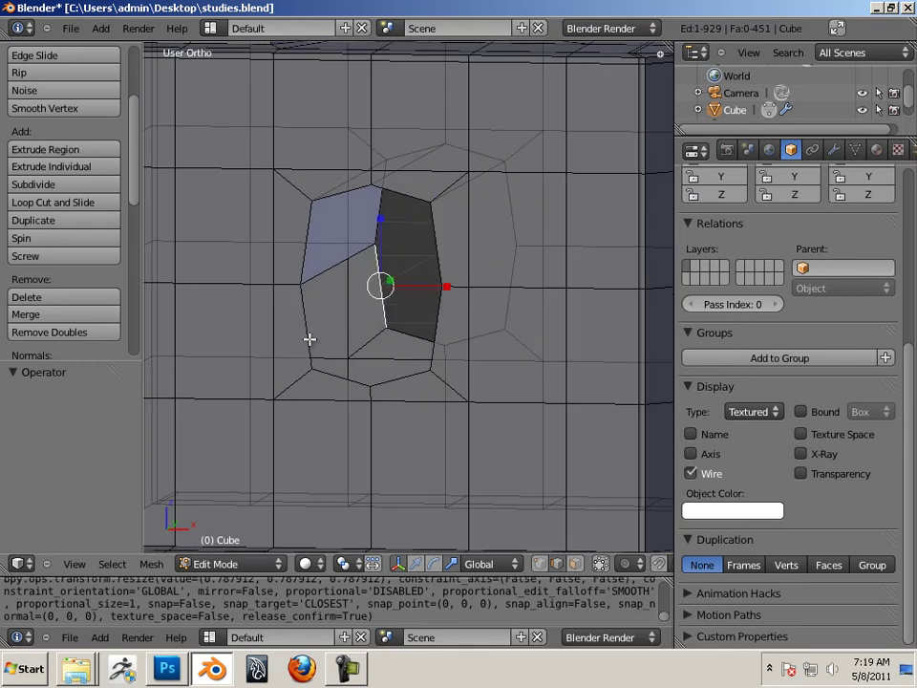
pyautogui.keyDown('shift'); pyautogui.rightClick(310, 338); pyautogui.keyUp('shift')
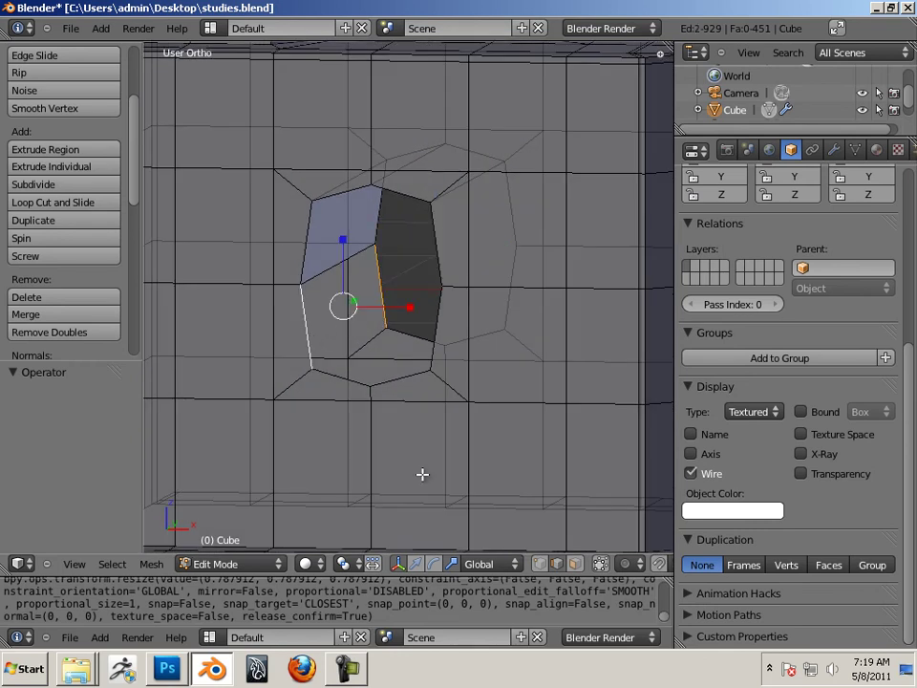
pyautogui.click(599, 564)
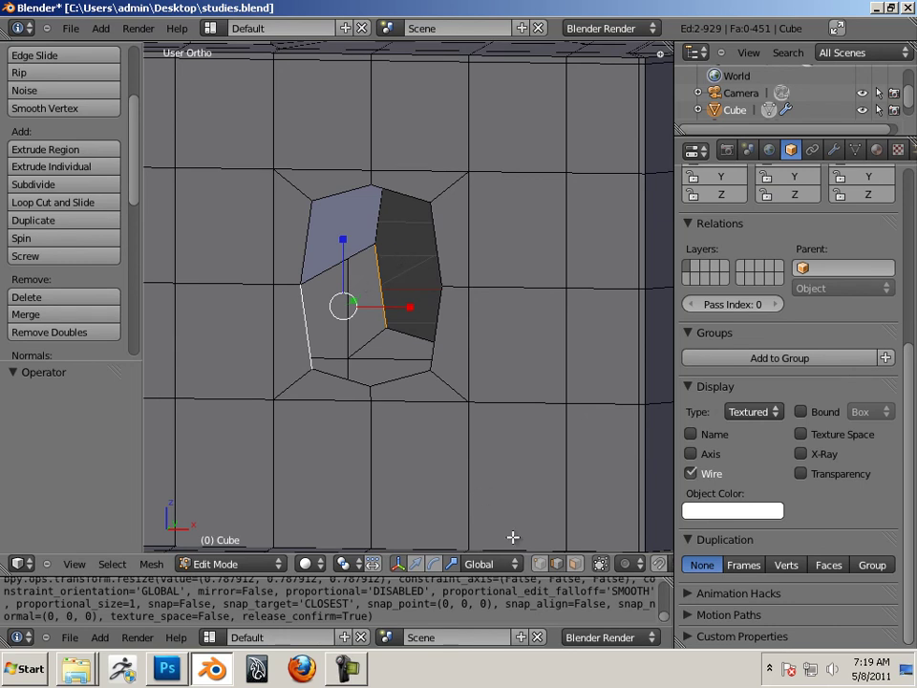
pyautogui.press('f')
# Step: Fill the two faces joining the front and back bottom edges of the hole
pyautogui.moveTo(348, 358)
pyautogui.mouseDown(button='middle')
pyautogui.moveTo(381, 379)
pyautogui.moveTo(362, 362)
pyautogui.mouseUp(button='middle')
pyautogui.rightClick(383, 334)
pyautogui.keyDown('shift'); pyautogui.rightClick(371, 383); pyautogui.keyUp('shift')
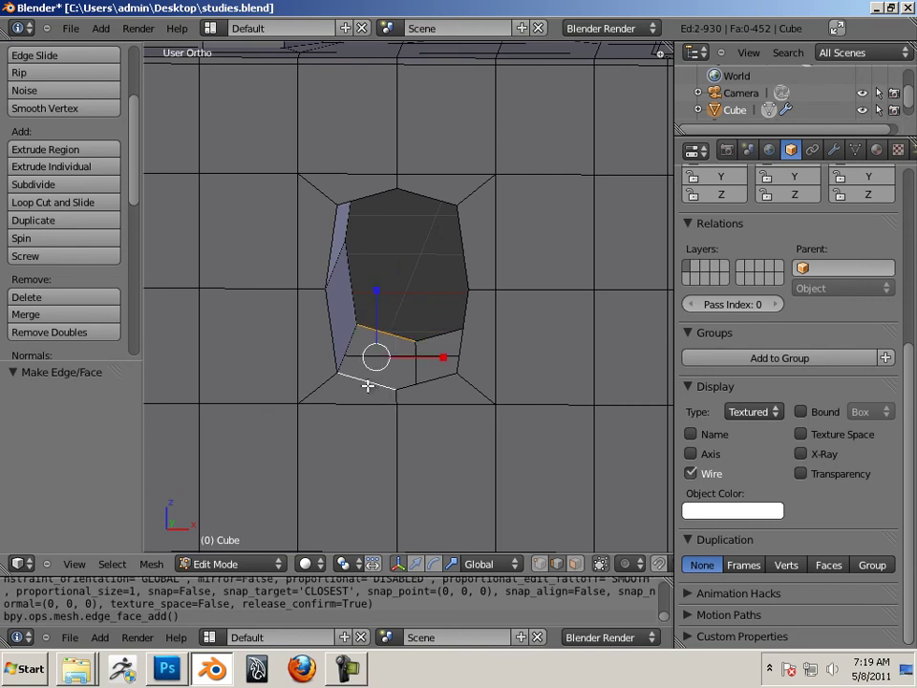
pyautogui.press('f')
pyautogui.rightClick(443, 334)
pyautogui.keyDown('shift'); pyautogui.rightClick(436, 379); pyautogui.keyUp('shift')
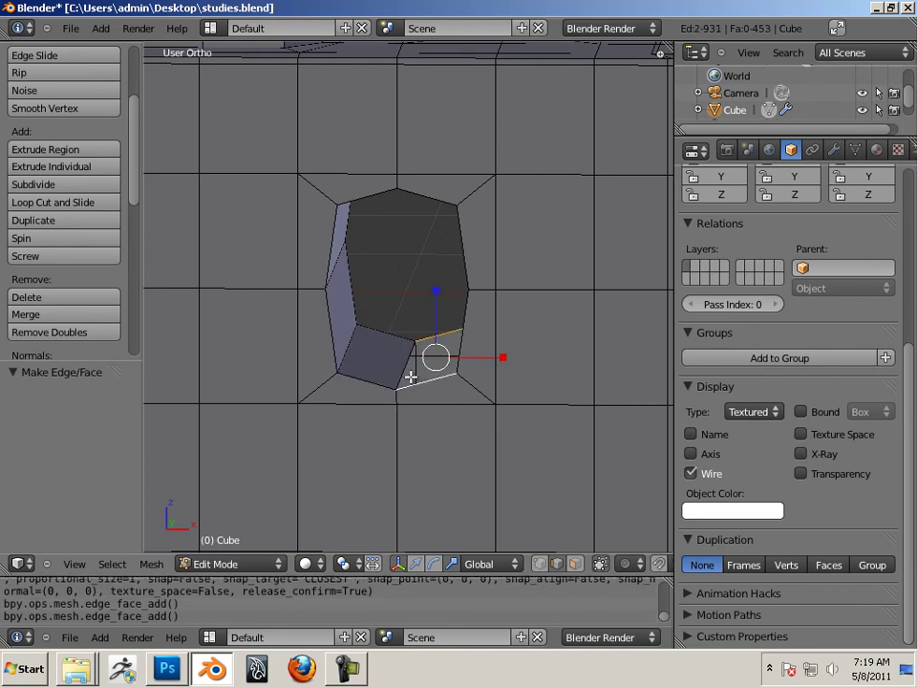
pyautogui.press('f')
# Step: Fill the lower and upper faces of the hole's right inner wall between its front and back edges
pyautogui.moveTo(359, 361); pyautogui.dragTo(430, 283, button='middle')
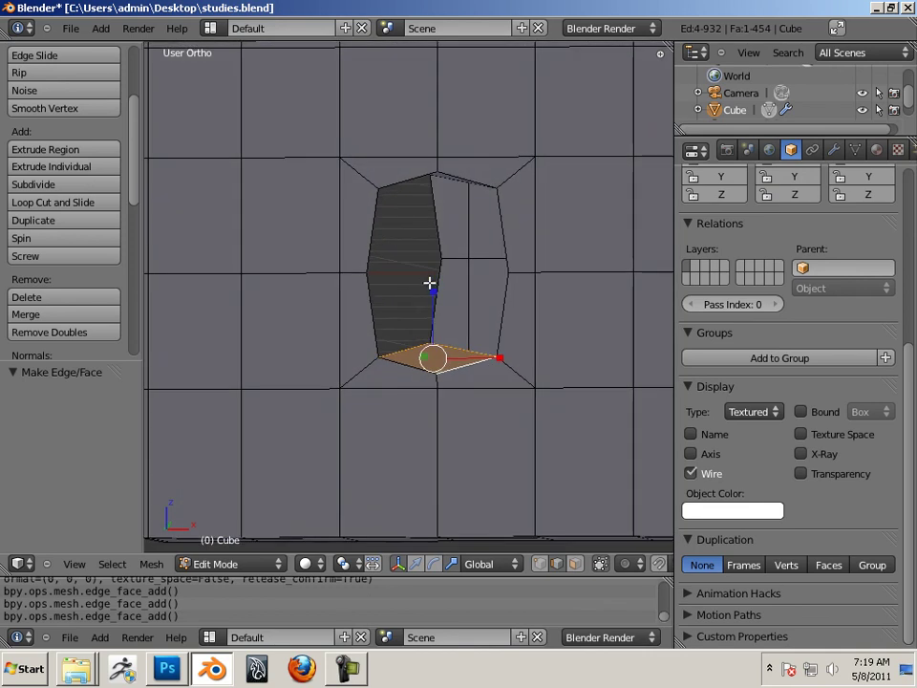
pyautogui.click(441, 284)
pyautogui.rightClick(444, 276)
pyautogui.keyDown('shift'); pyautogui.rightClick(499, 318); pyautogui.keyUp('shift')
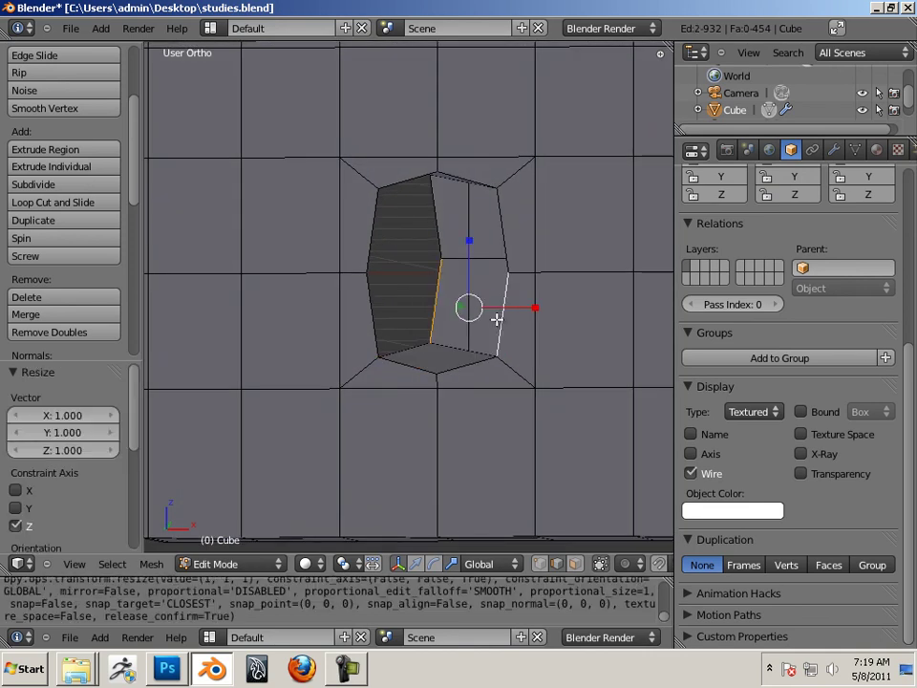
pyautogui.press('f')
pyautogui.rightClick(447, 220)
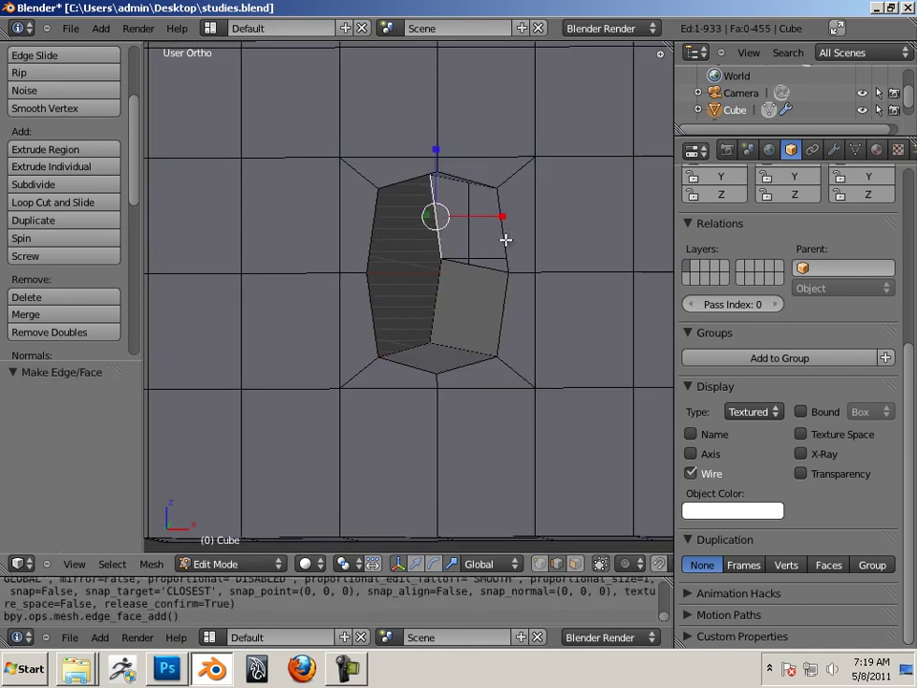
pyautogui.keyDown('shift'); pyautogui.rightClick(503, 240); pyautogui.keyUp('shift')
pyautogui.press('f')
pyautogui.rightClick(435, 263)
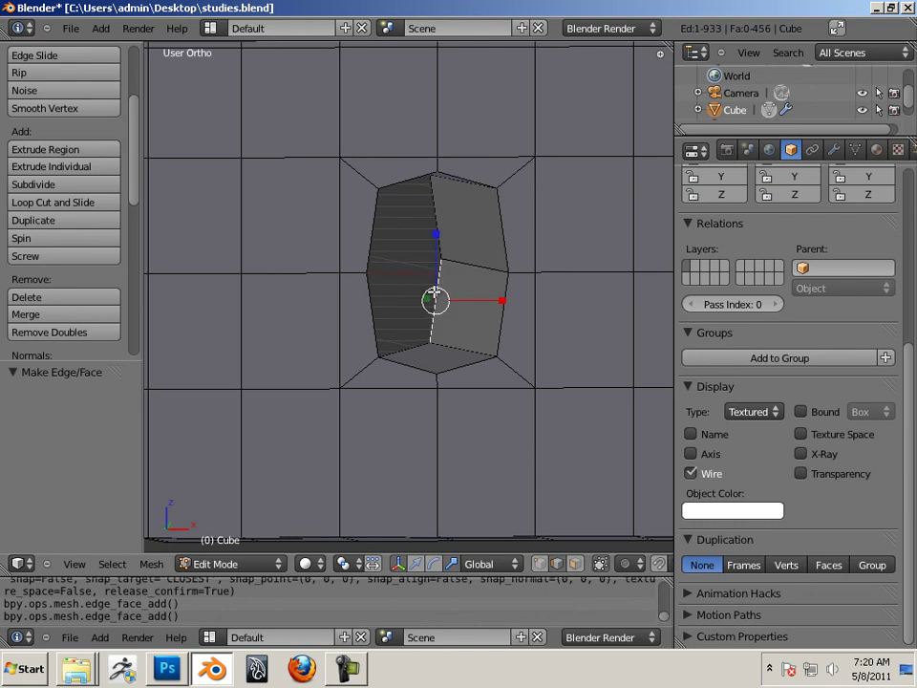
# Step: Deselect everything in Object Mode, examine the subdivided hole from both sides, and return to Edit Mode
pyautogui.scroll(-2, 482, 309)
pyautogui.moveTo(437, 311); pyautogui.dragTo(446, 303, button='middle')
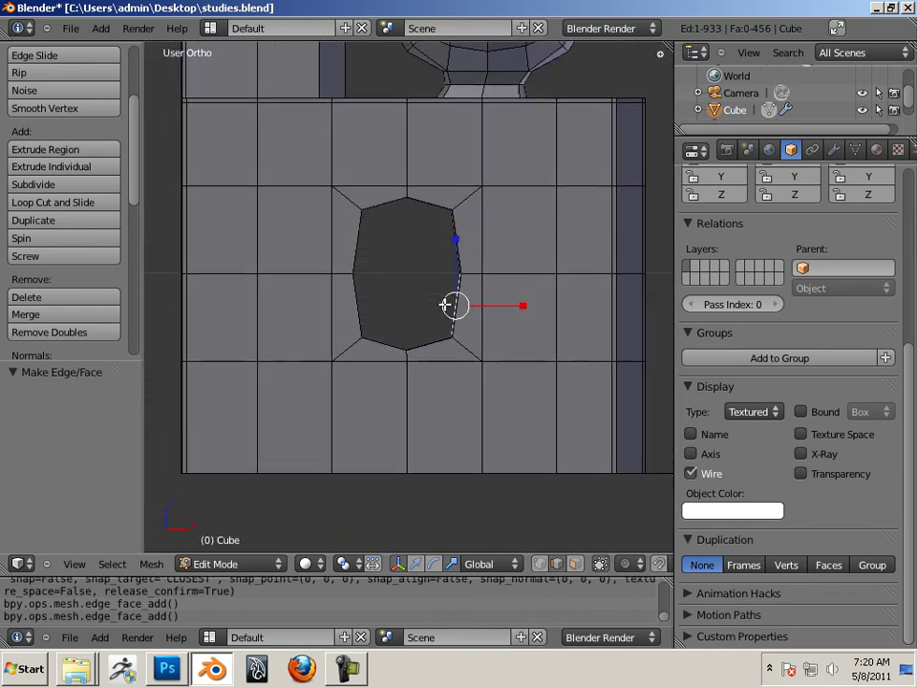
pyautogui.press('Tab')
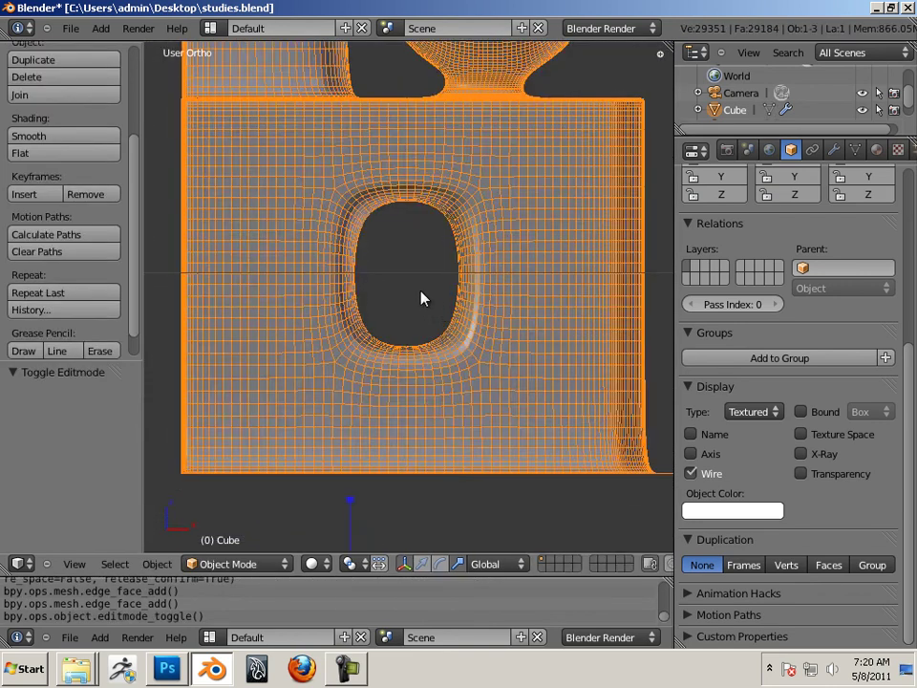
pyautogui.press('a')
pyautogui.moveTo(455, 299); pyautogui.dragTo(264, 295, button='middle')
pyautogui.scroll(-4, 545, 355)
pyautogui.scroll(5, 441, 330)
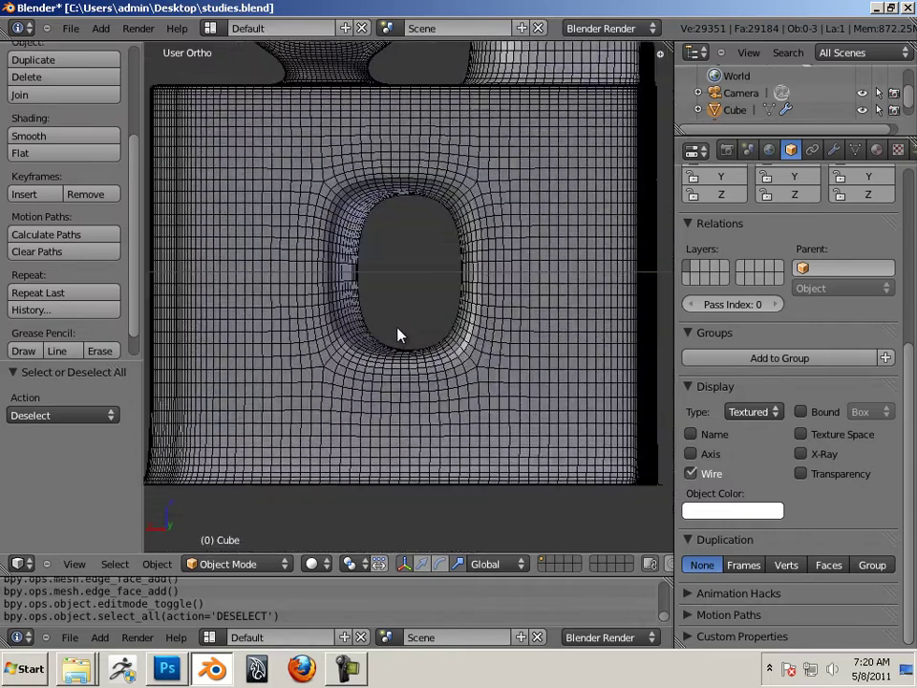
pyautogui.moveTo(398, 335); pyautogui.dragTo(383, 315, button='middle')
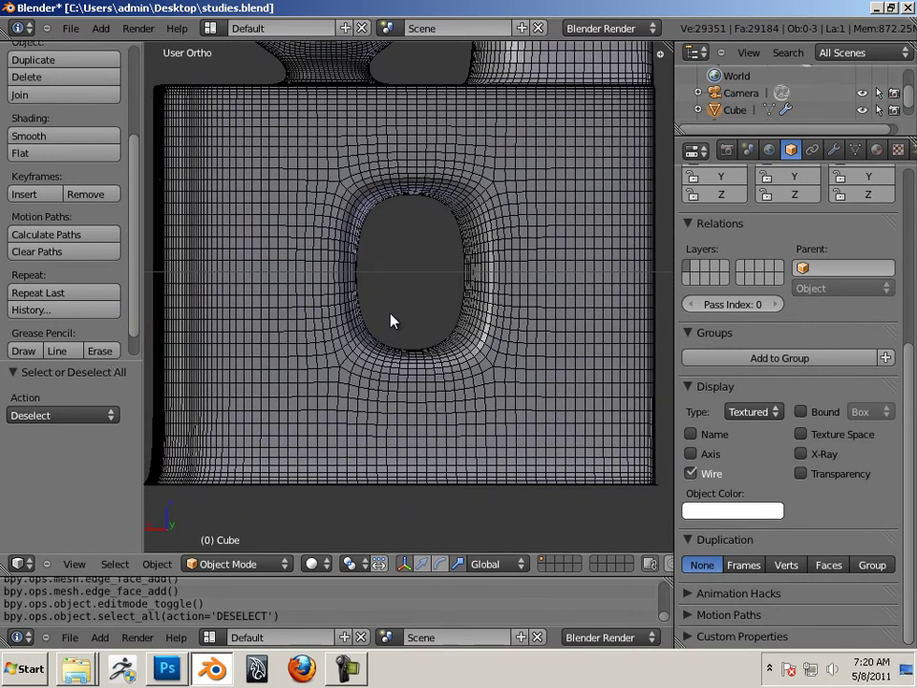
pyautogui.press('Tab')
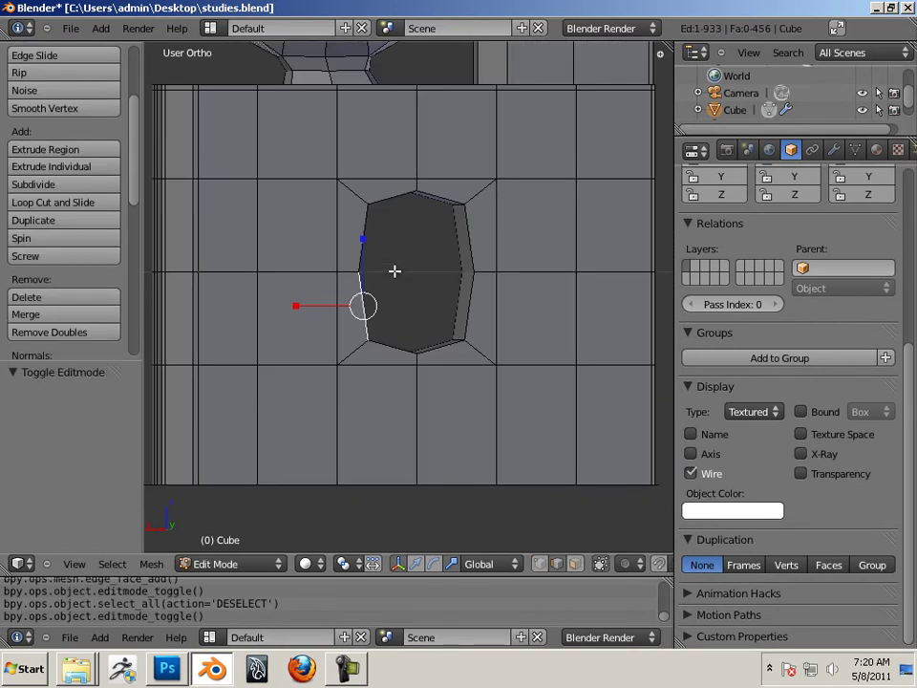
# Step: Allow selection through the mesh and select all 16 front and back rim vertices of the hole in front view
pyautogui.moveTo(393, 270); pyautogui.dragTo(428, 245, button='middle')
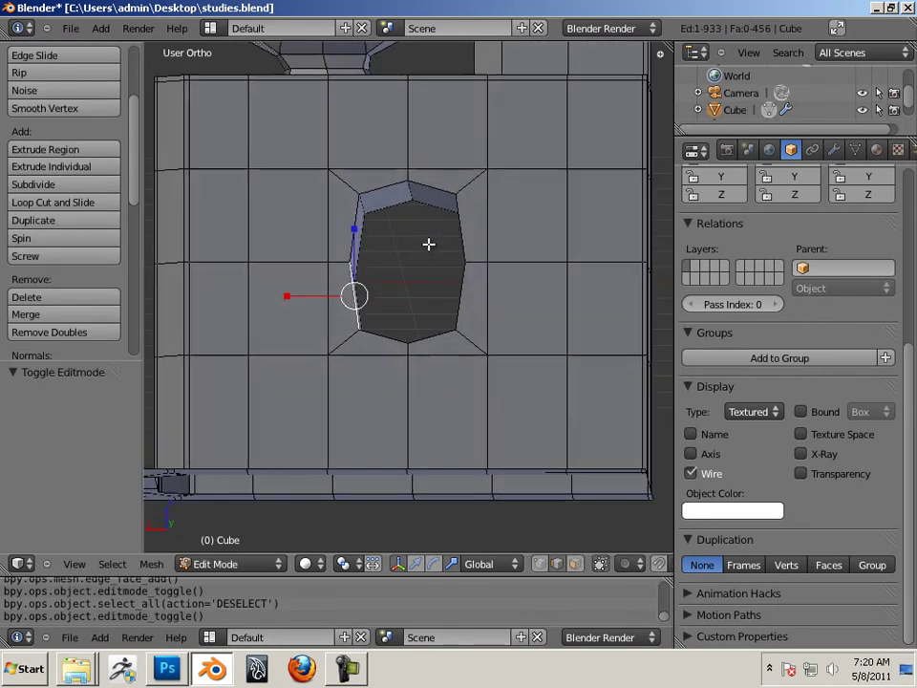
pyautogui.click(576, 566)
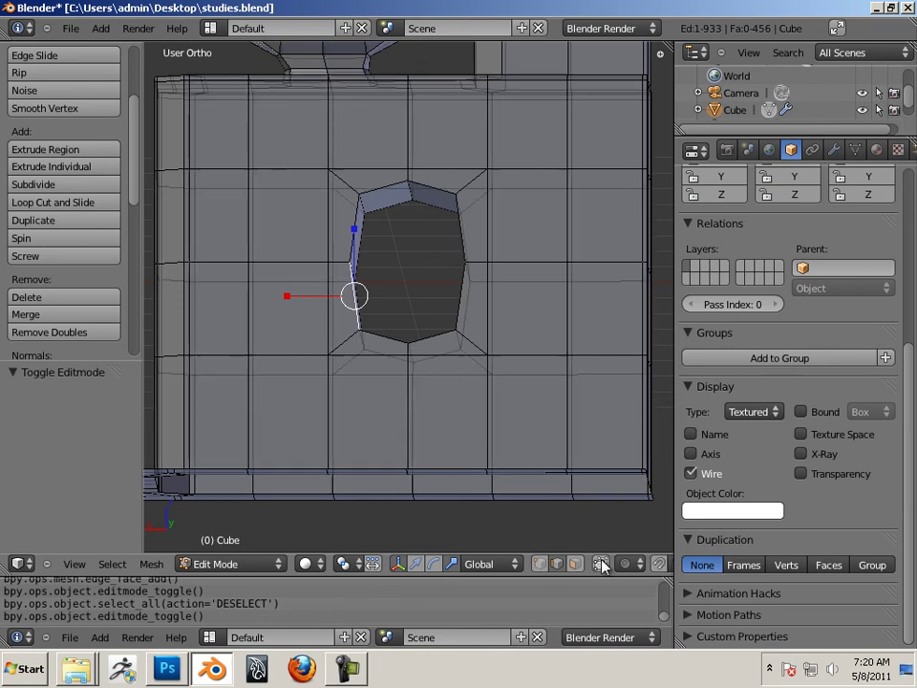
pyautogui.press('KP_1')
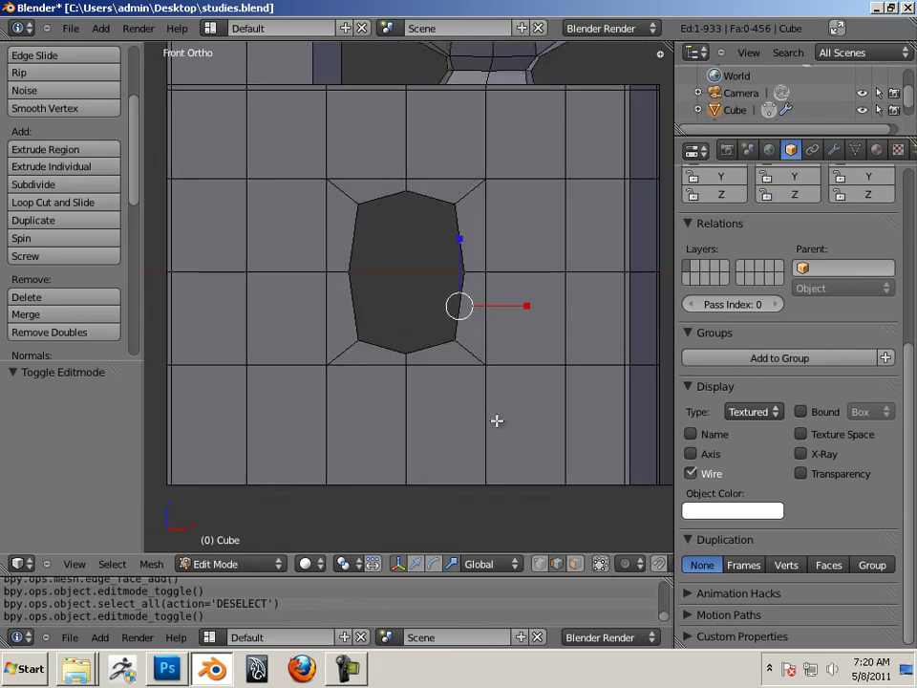
pyautogui.keyDown('shift'); pyautogui.click(540, 565); pyautogui.keyUp('shift')
pyautogui.rightClick(341, 183)
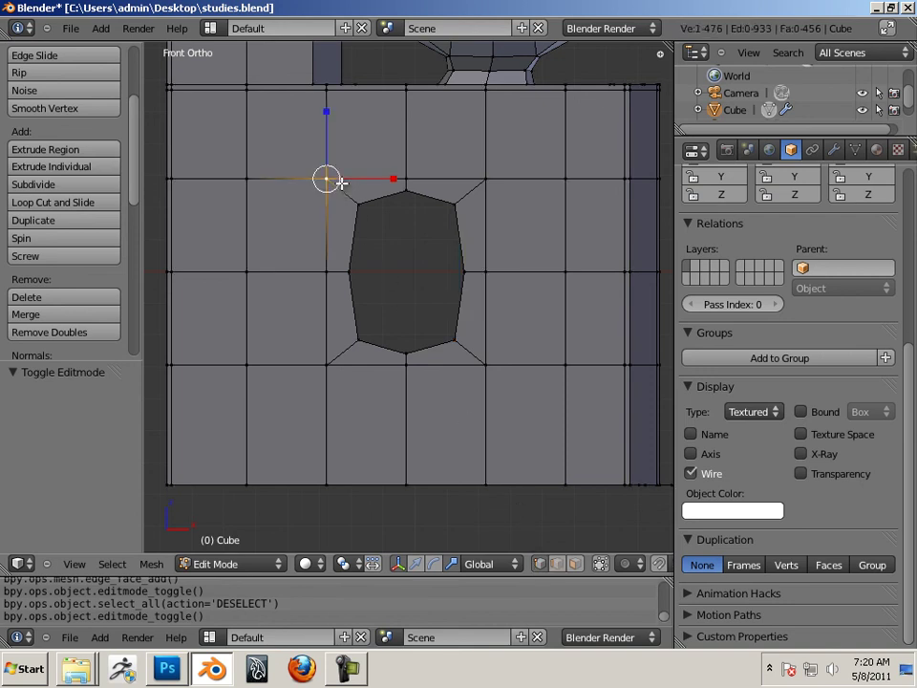
pyautogui.moveTo(348, 190); pyautogui.dragTo(471, 355)
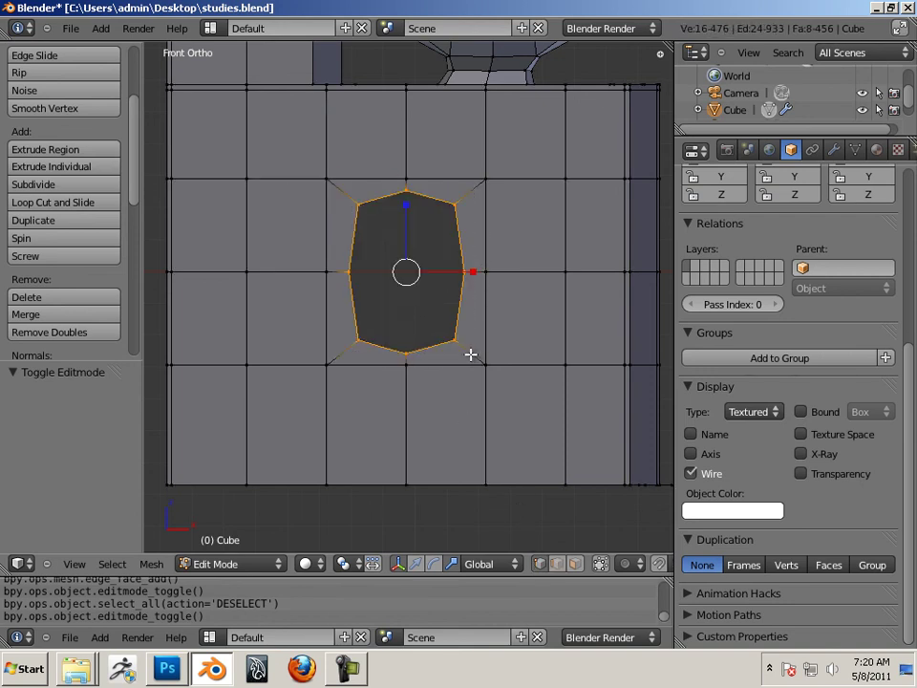
# Step: Scale the hole's rim vertices to about 0.863 along Z and 0.973 along X, and check the result in Object Mode
pyautogui.press('s')
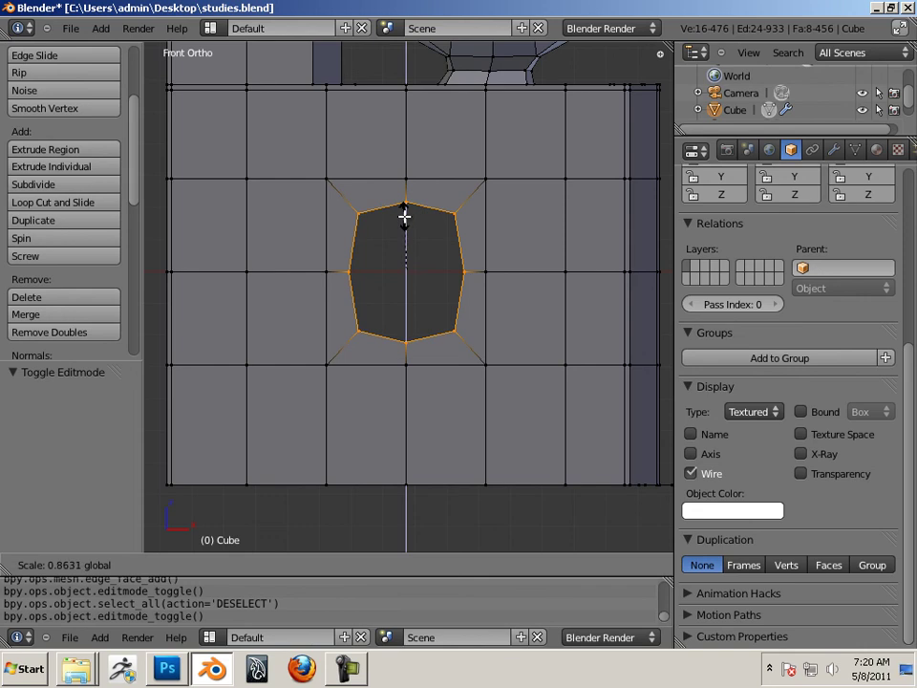
pyautogui.click(406, 213)
pyautogui.press('s')
pyautogui.click(466, 282)
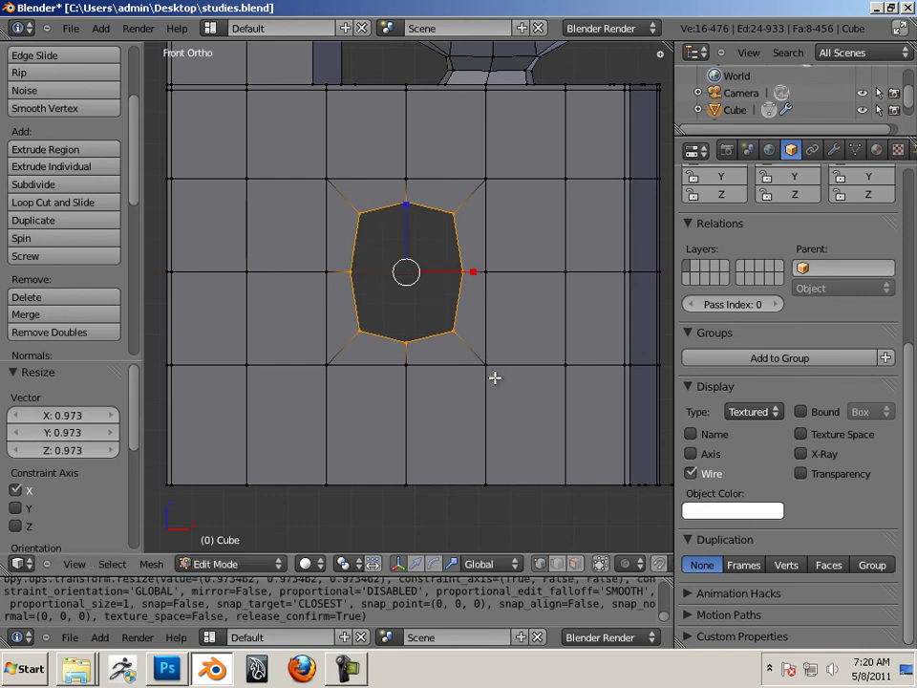
pyautogui.press('Tab')
pyautogui.moveTo(528, 365); pyautogui.dragTo(433, 353, button='middle')
pyautogui.scroll(-3, 524, 358)
pyautogui.scroll(3, 405, 396)
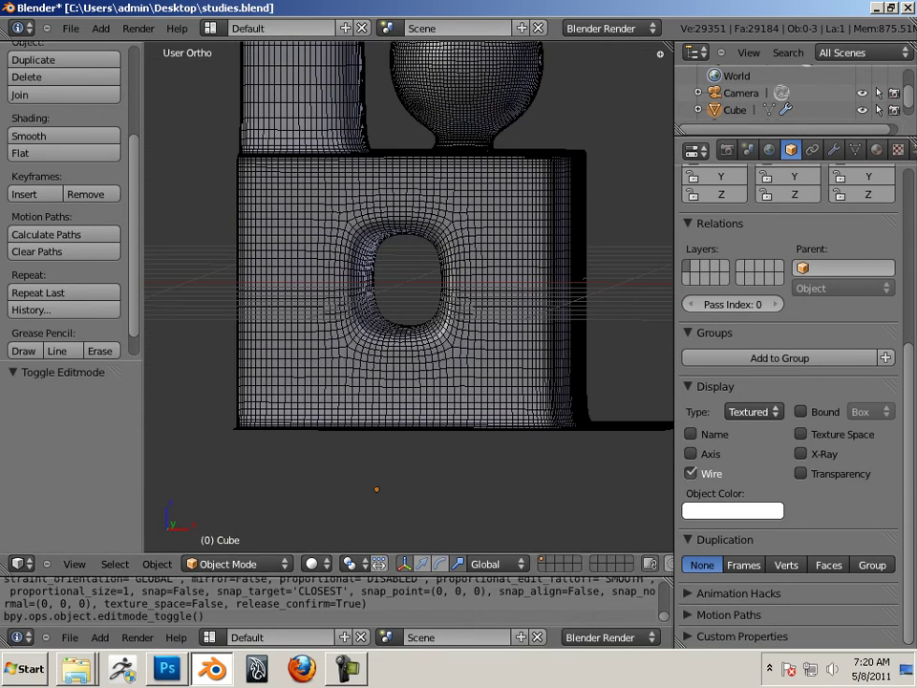